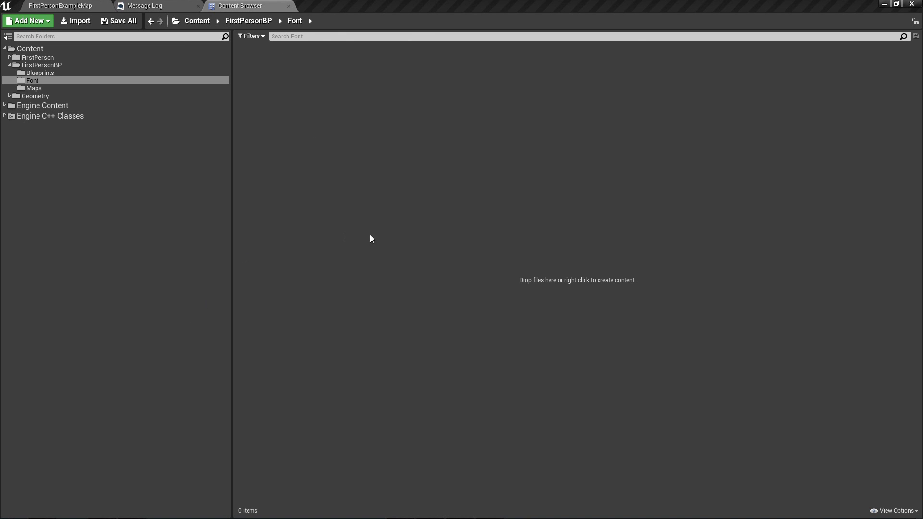
Review the font asset documentation in the browser
{"action": "mouse_move", "coordinate": [273, 503]}
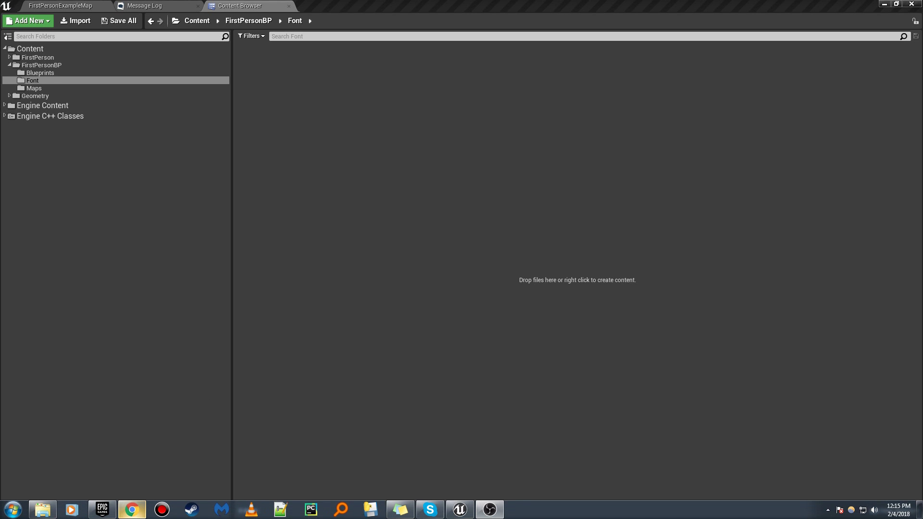
{"action": "mouse_move", "coordinate": [119, 513]}
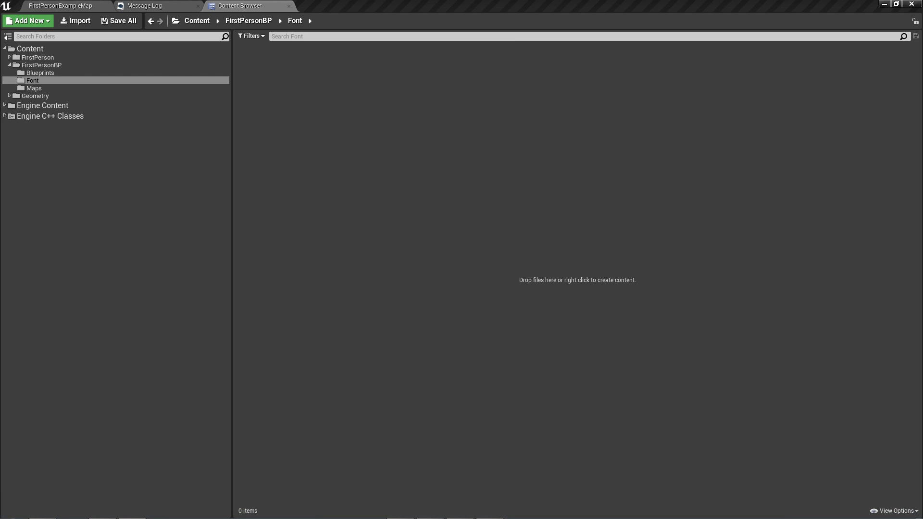
{"action": "key", "text": "alt+Tab"}
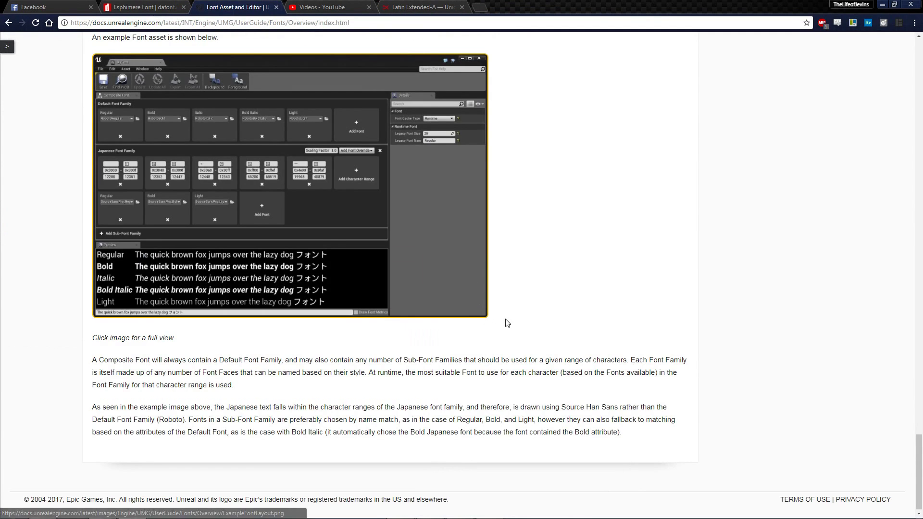
{"action": "scroll", "coordinate": [508, 324], "scroll_direction": "up", "scroll_amount": 10}
{"action": "scroll", "coordinate": [509, 328], "scroll_direction": "up", "scroll_amount": 10}
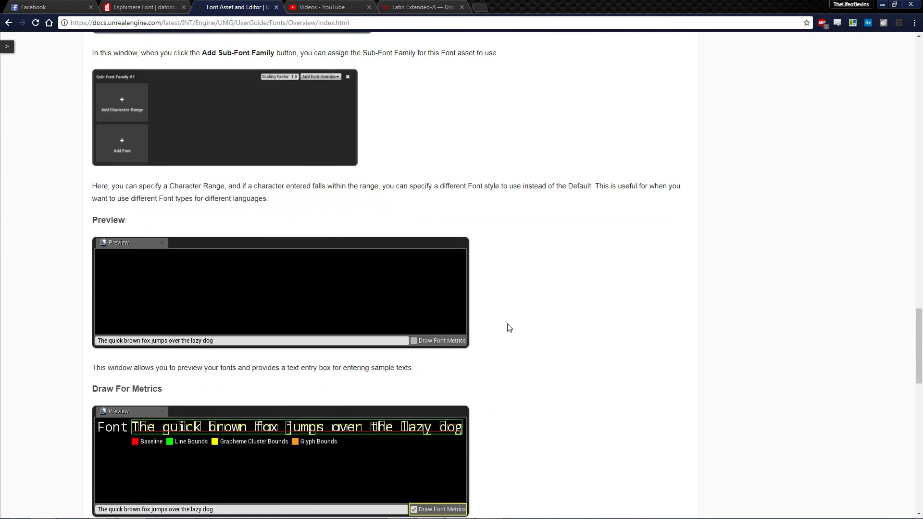
{"action": "scroll", "coordinate": [509, 328], "scroll_direction": "up", "scroll_amount": 3}
{"action": "scroll", "coordinate": [507, 326], "scroll_direction": "up", "scroll_amount": 5}
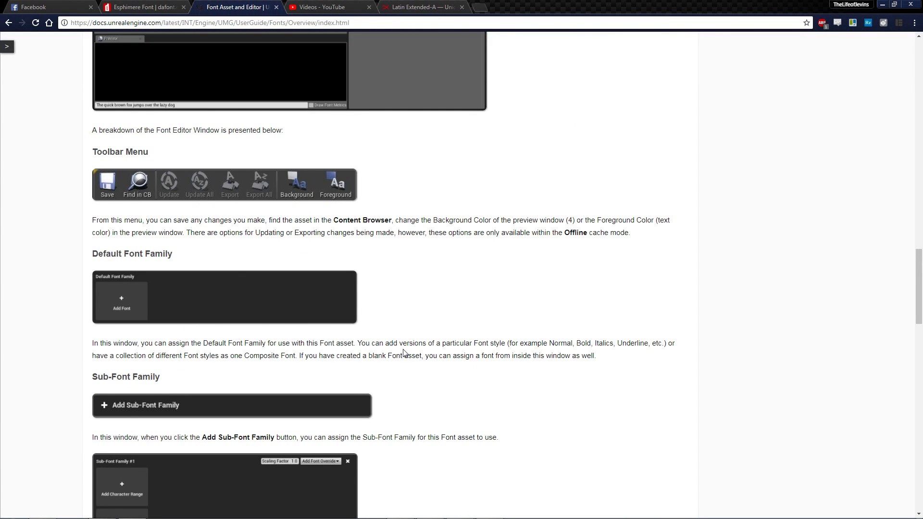
{"action": "scroll", "coordinate": [408, 355], "scroll_direction": "down", "scroll_amount": 20}
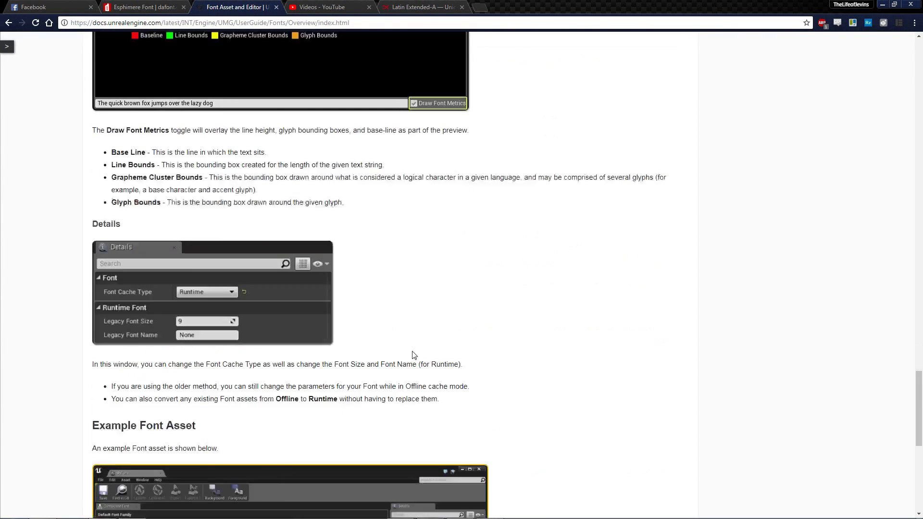
{"action": "scroll", "coordinate": [413, 355], "scroll_direction": "down", "scroll_amount": 4}
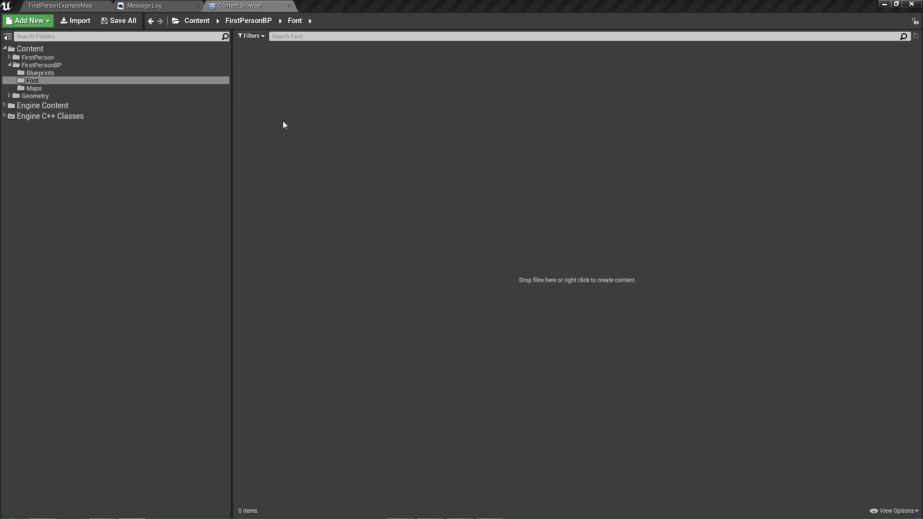
Import Esphimere.otf into the Font folder, creating Esphimere_Font with it as default
{"action": "right_click", "coordinate": [317, 117]}
{"action": "left_click", "coordinate": [32, 81]}
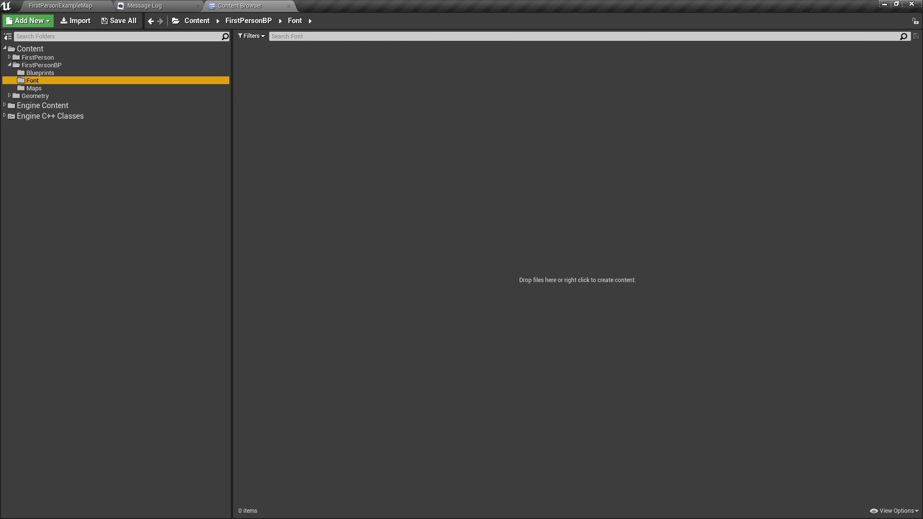
{"action": "right_click", "coordinate": [351, 143]}
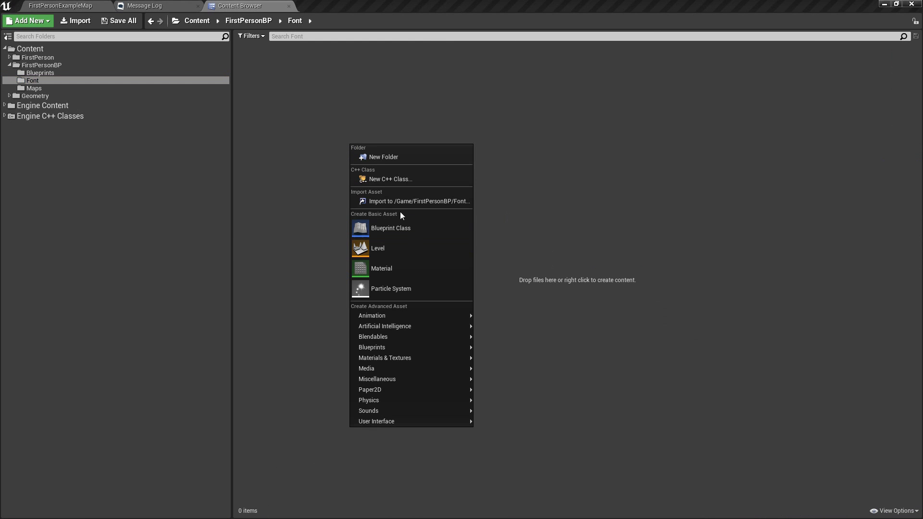
{"action": "left_click", "coordinate": [397, 206]}
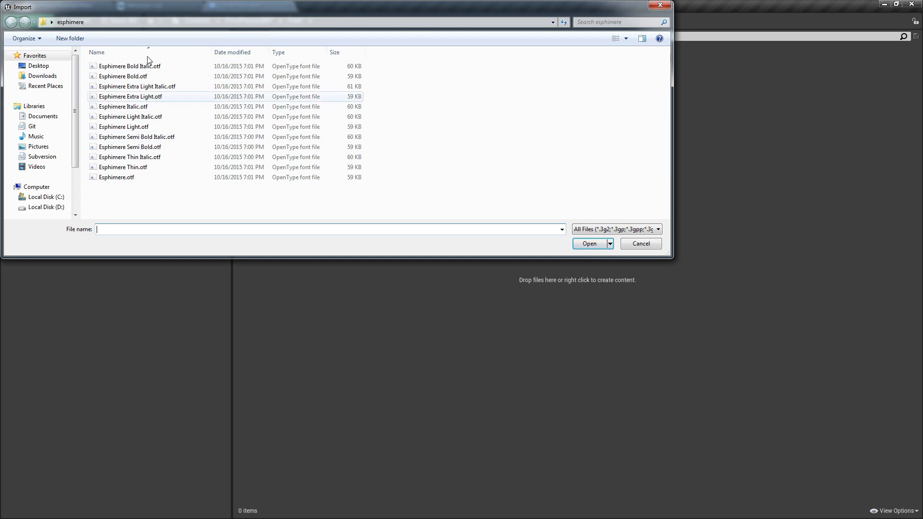
{"action": "left_click", "coordinate": [119, 177]}
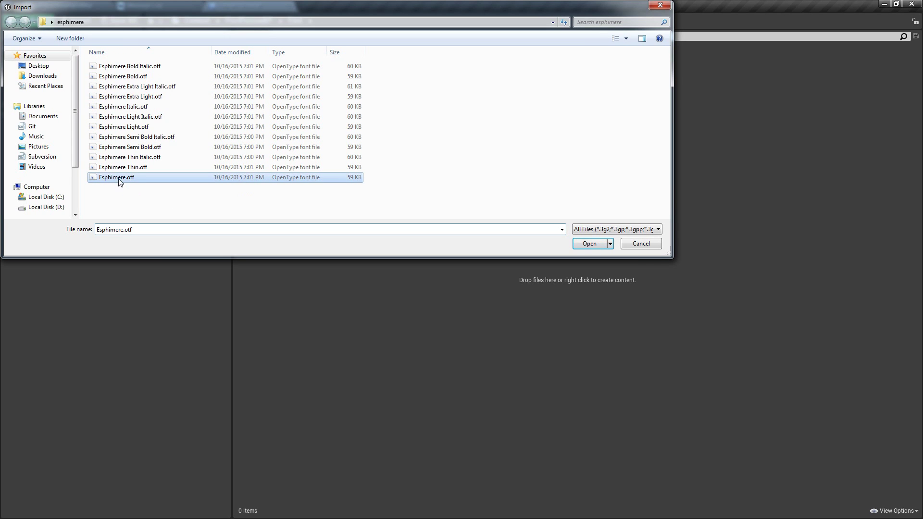
{"action": "left_click", "coordinate": [590, 244]}
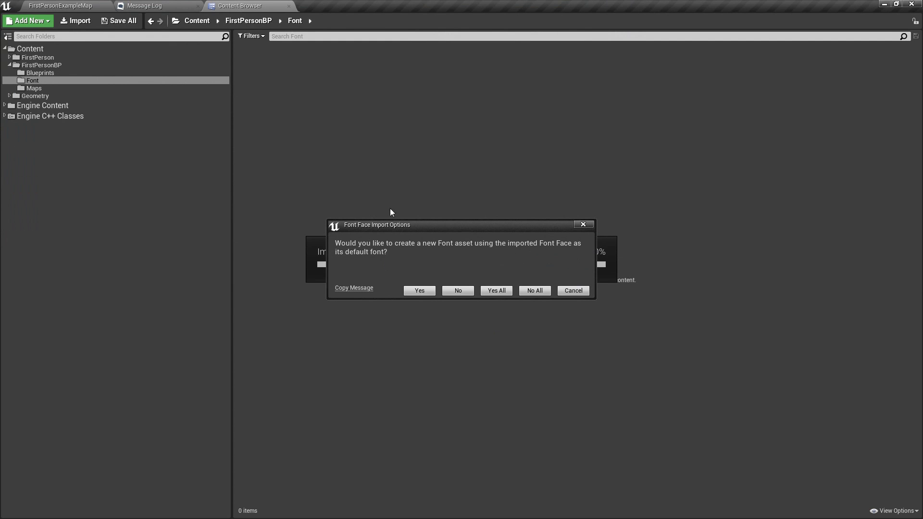
{"action": "left_click", "coordinate": [421, 291]}
{"action": "left_click", "coordinate": [369, 155]}
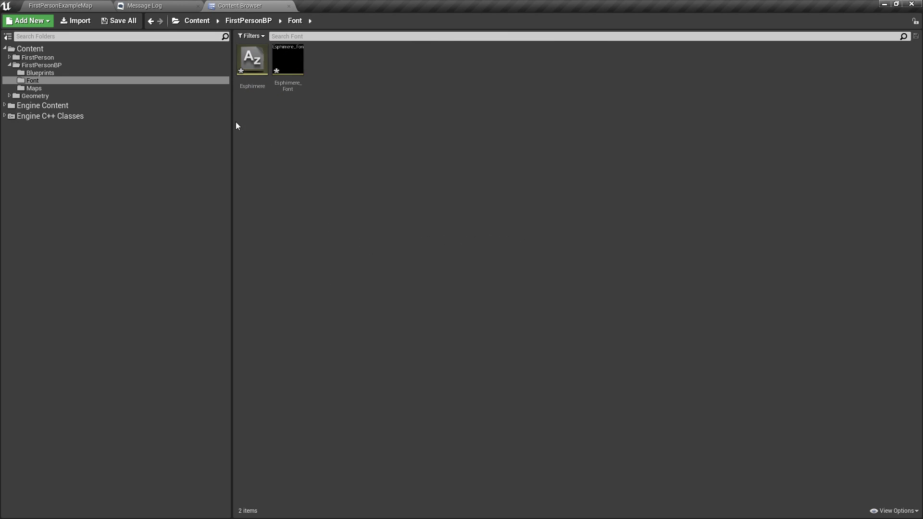
Import the eleven Esphimere faces from Bold Italic to Thin without creating font assets
{"action": "right_click", "coordinate": [258, 119]}
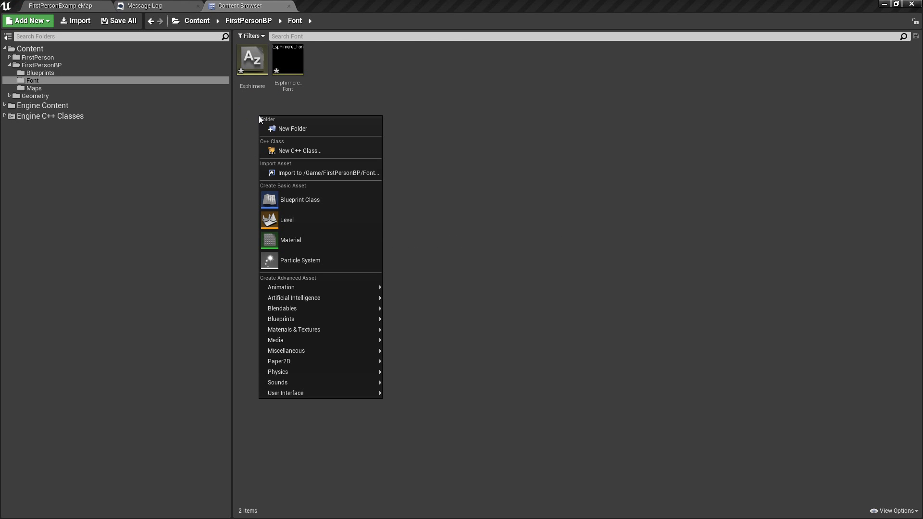
{"action": "left_click", "coordinate": [294, 176]}
{"action": "left_click", "coordinate": [166, 167]}
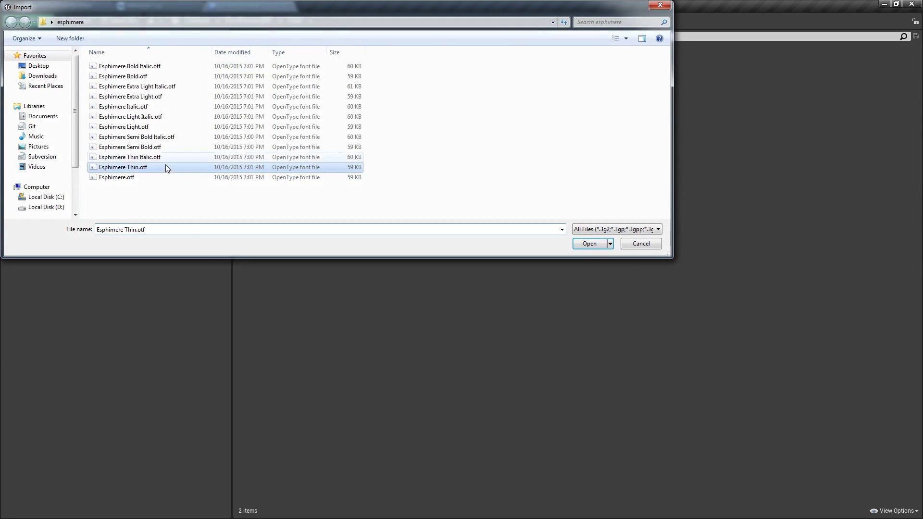
{"action": "left_click", "coordinate": [170, 69], "text": "shift"}
{"action": "left_click", "coordinate": [579, 243]}
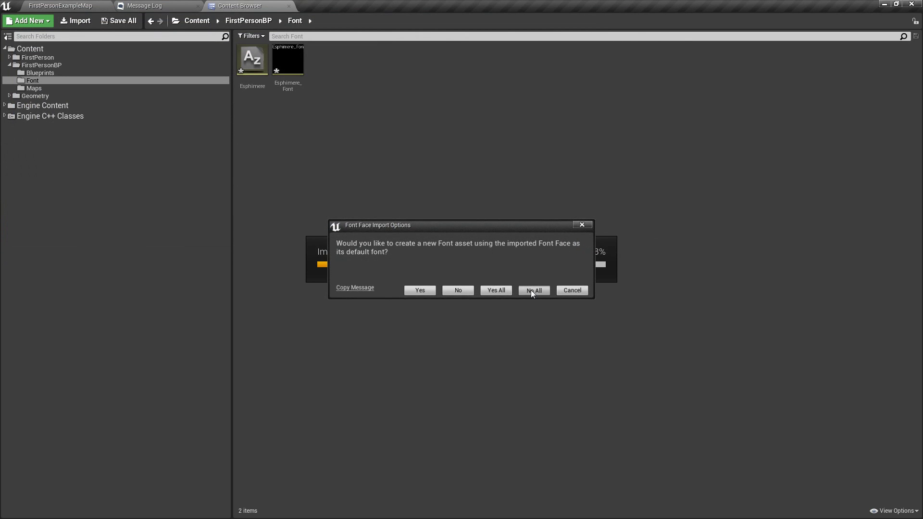
{"action": "left_click", "coordinate": [530, 290]}
Save all 13 Esphimere font assets in the Font folder
{"action": "left_click", "coordinate": [431, 62]}
{"action": "left_click", "coordinate": [252, 63]}
{"action": "left_click", "coordinate": [673, 71], "text": "shift"}
{"action": "right_click", "coordinate": [683, 57]}
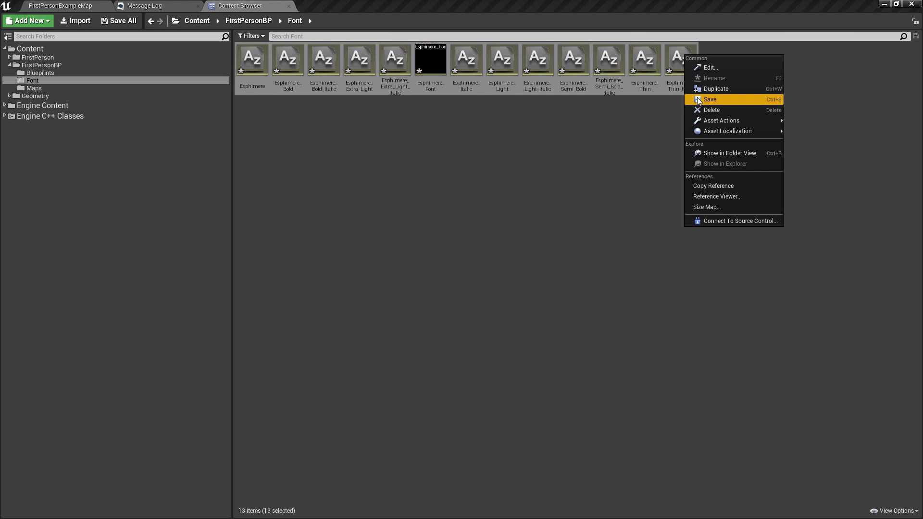
{"action": "left_click", "coordinate": [699, 98]}
{"action": "left_click", "coordinate": [454, 148]}
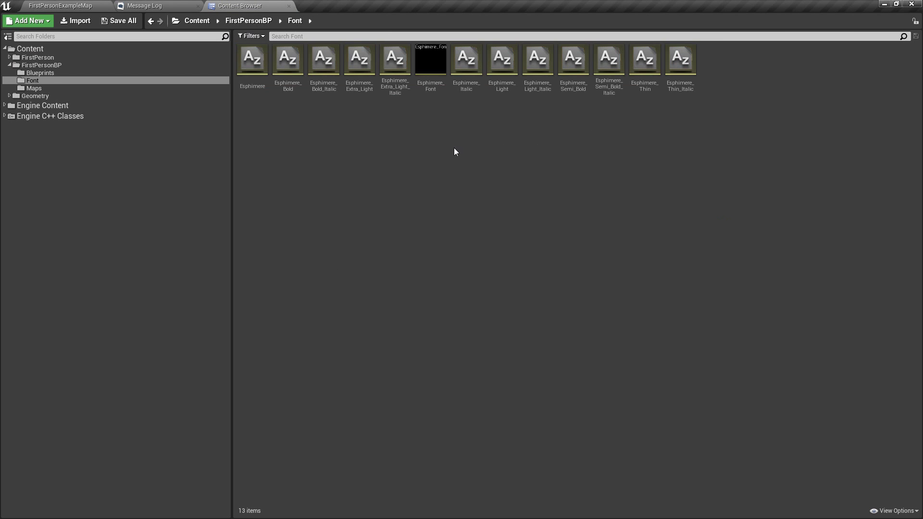
Open Esphimere_Font in the font editor and drag the splitter up to enlarge the preview
{"action": "double_click", "coordinate": [434, 77]}
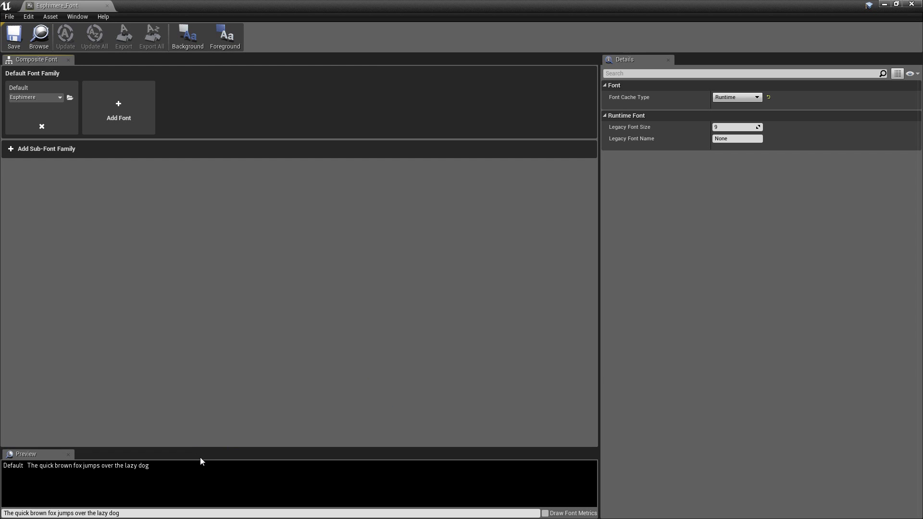
{"action": "left_click_drag", "start_coordinate": [204, 448], "coordinate": [204, 356]}
{"action": "key", "text": "super"}
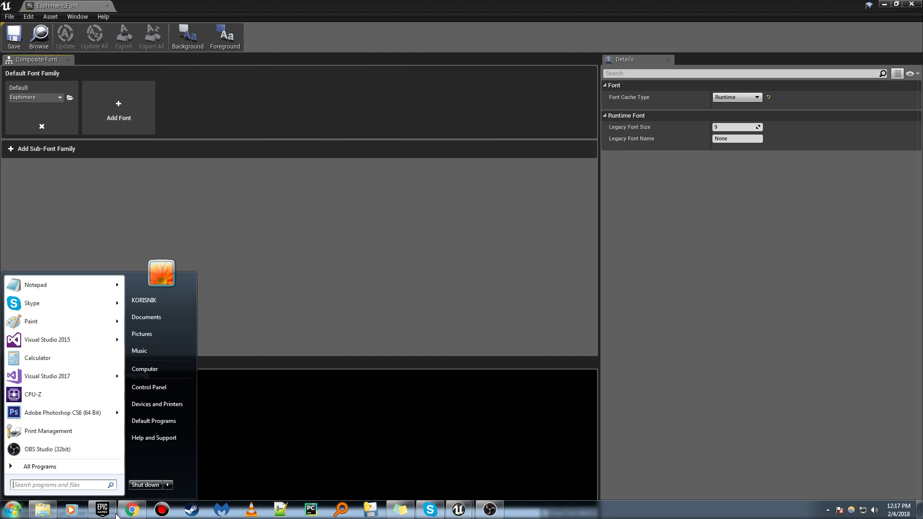
{"action": "key", "text": "super"}
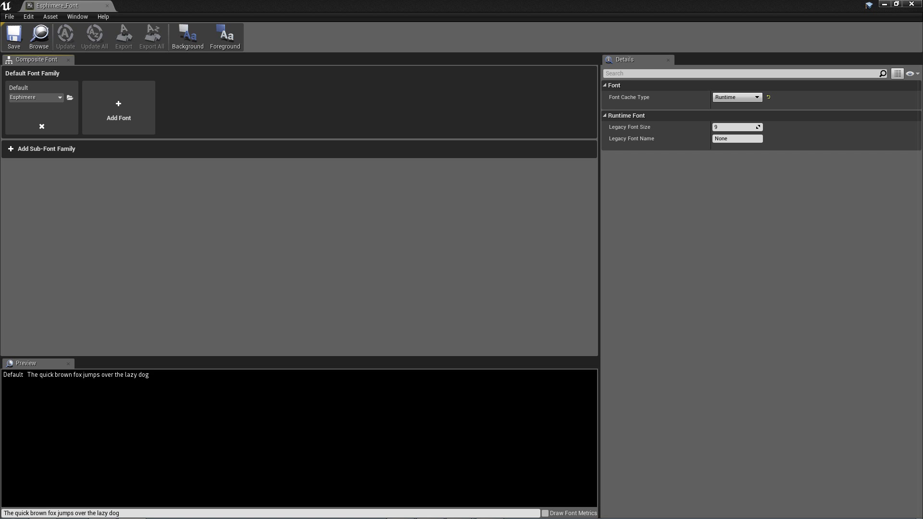
{"action": "key", "text": "alt+Tab"}
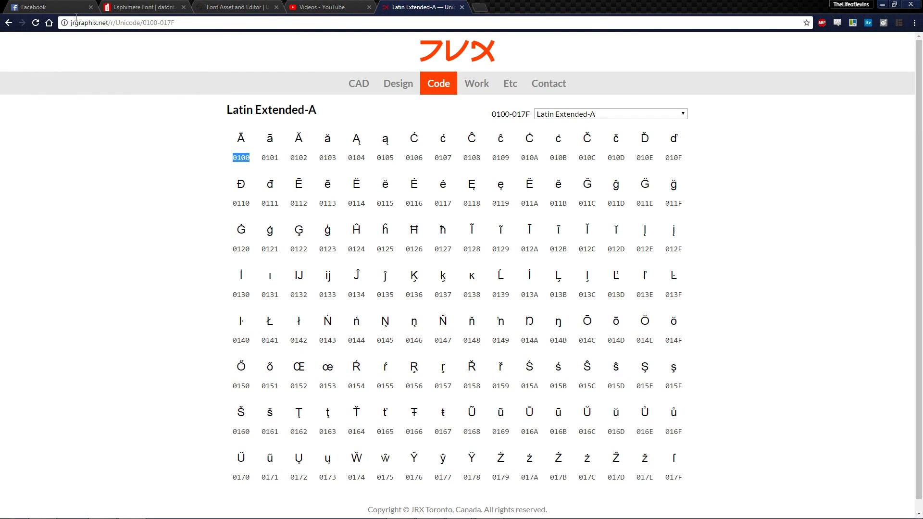
Return Chrome to the jrgraphix Latin Extended-A Unicode table
{"action": "left_click_drag", "start_coordinate": [72, 23], "coordinate": [276, 23]}
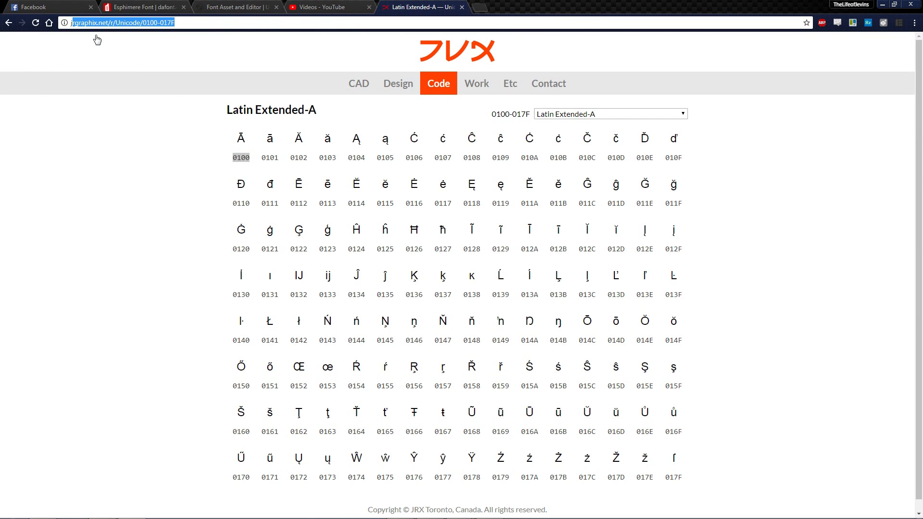
{"action": "type", "text": "rgraphix.net"}
{"action": "key", "text": "Return"}
{"action": "left_click", "coordinate": [8, 24]}
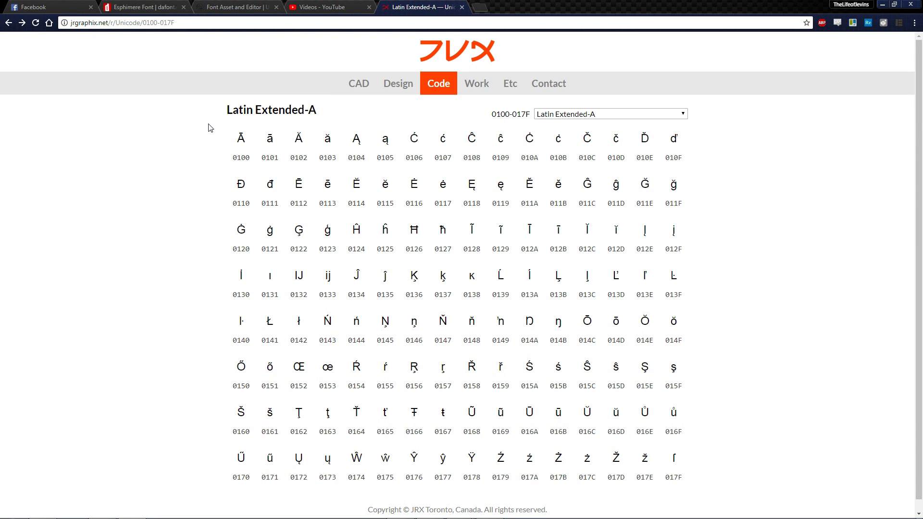
{"action": "left_click", "coordinate": [566, 114]}
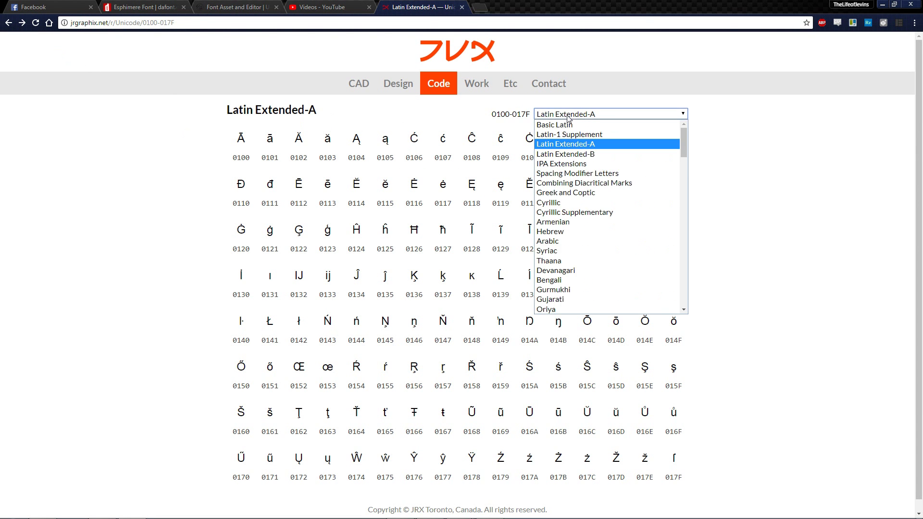
{"action": "scroll", "coordinate": [576, 230], "scroll_direction": "down", "scroll_amount": 15}
{"action": "scroll", "coordinate": [580, 259], "scroll_direction": "up", "scroll_amount": 15}
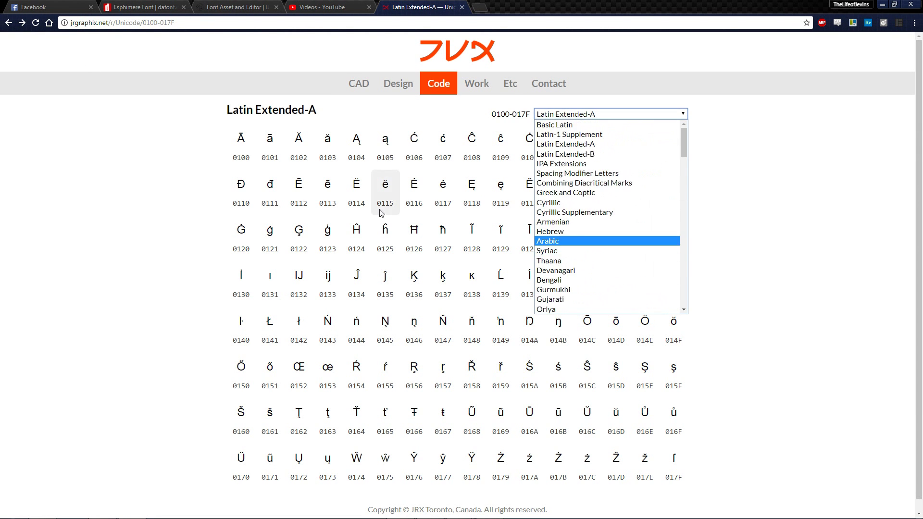
{"action": "left_click", "coordinate": [175, 211]}
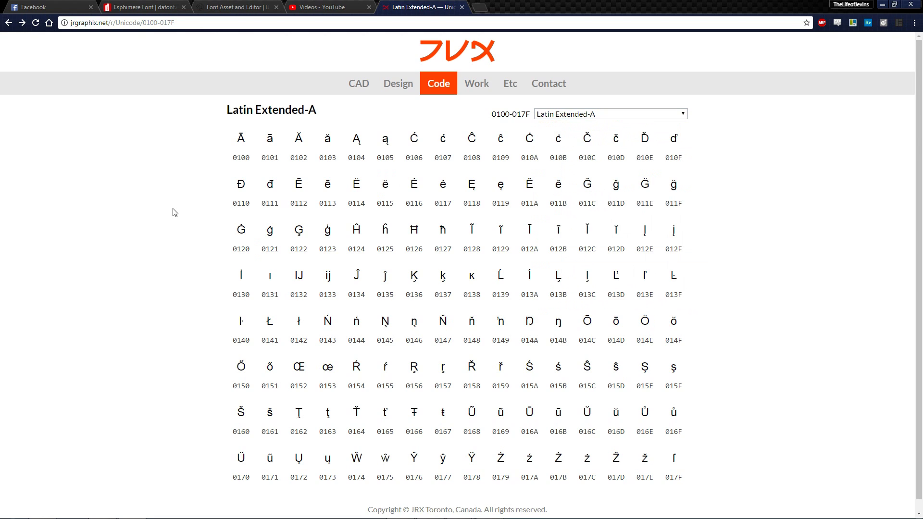
Copy the ę (0119) character from the chart and minimize Chrome
{"action": "double_click", "coordinate": [472, 184]}
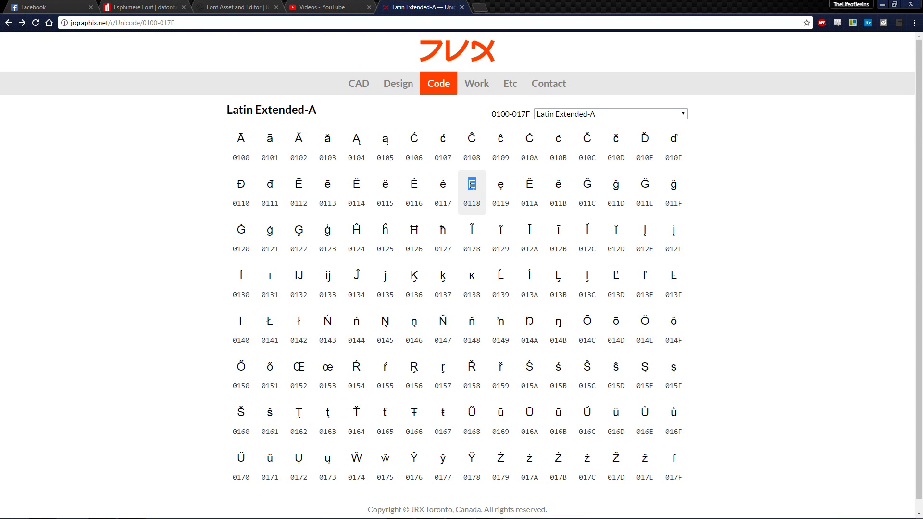
{"action": "double_click", "coordinate": [500, 185]}
{"action": "key", "text": "ctrl+c"}
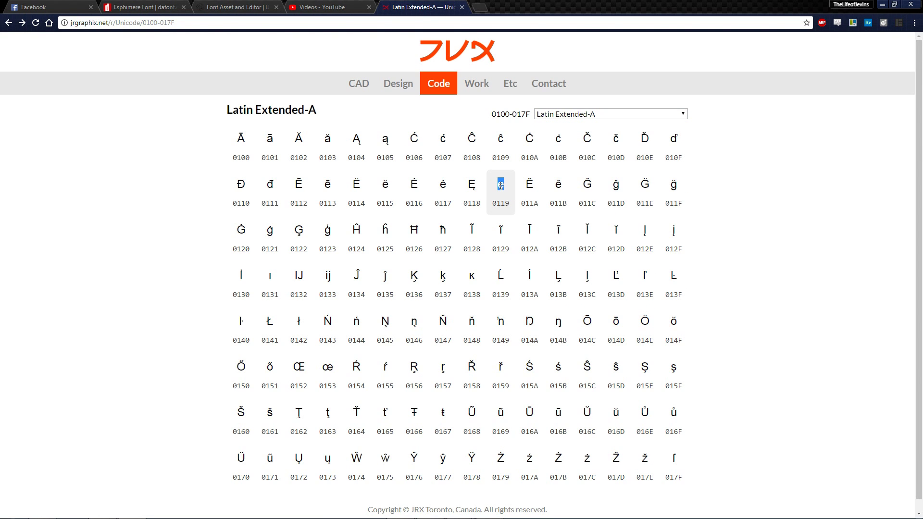
{"action": "left_click", "coordinate": [883, 6]}
Replace the preview sentence with the pasted ę character, which shows as a missing glyph
{"action": "left_click", "coordinate": [148, 511]}
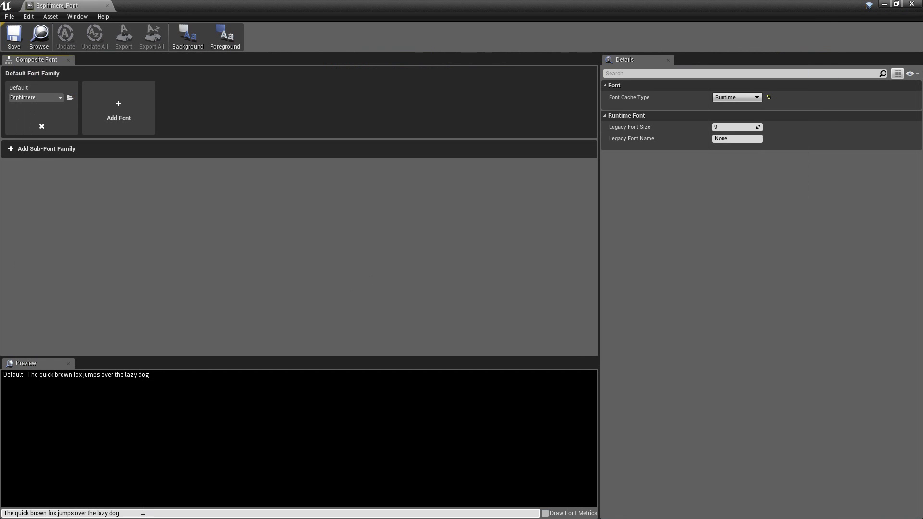
{"action": "key", "text": "ctrl+a"}
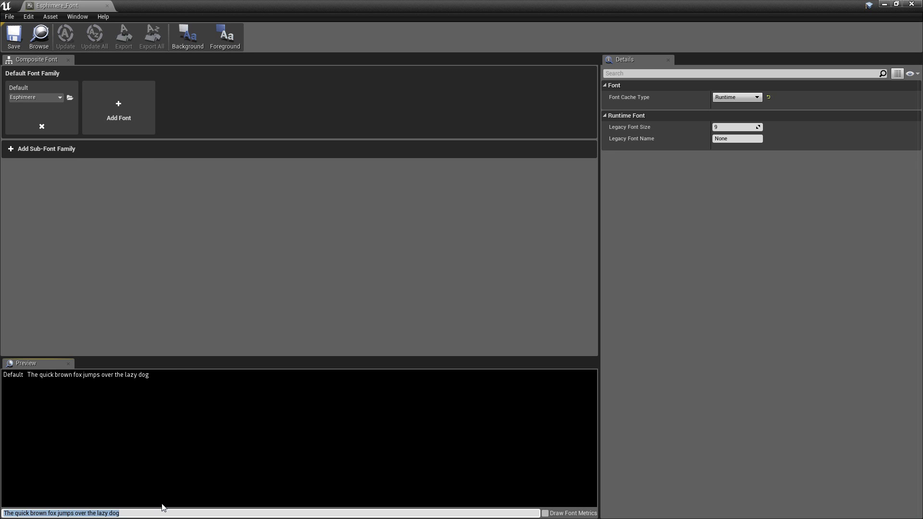
{"action": "key", "text": "ctrl+v"}
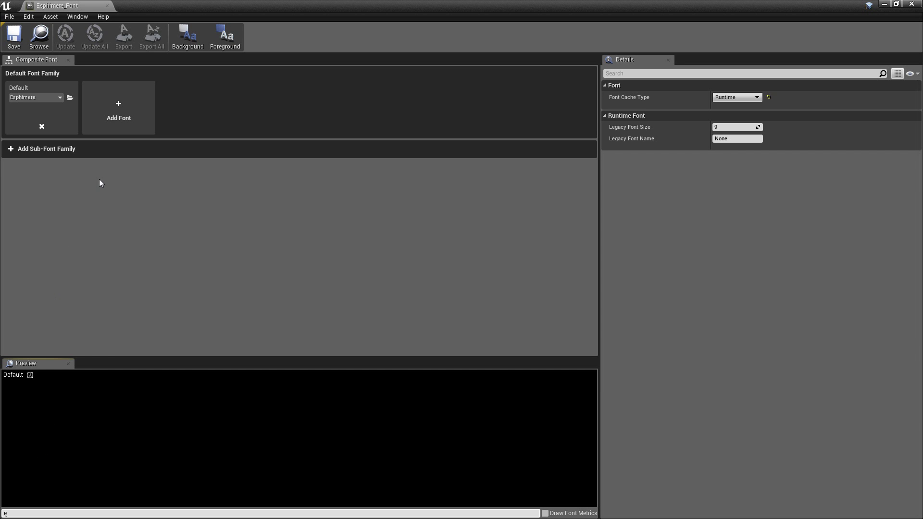
{"action": "left_click", "coordinate": [130, 117]}
Add three more font entries to the default font family
{"action": "left_click", "coordinate": [208, 113]}
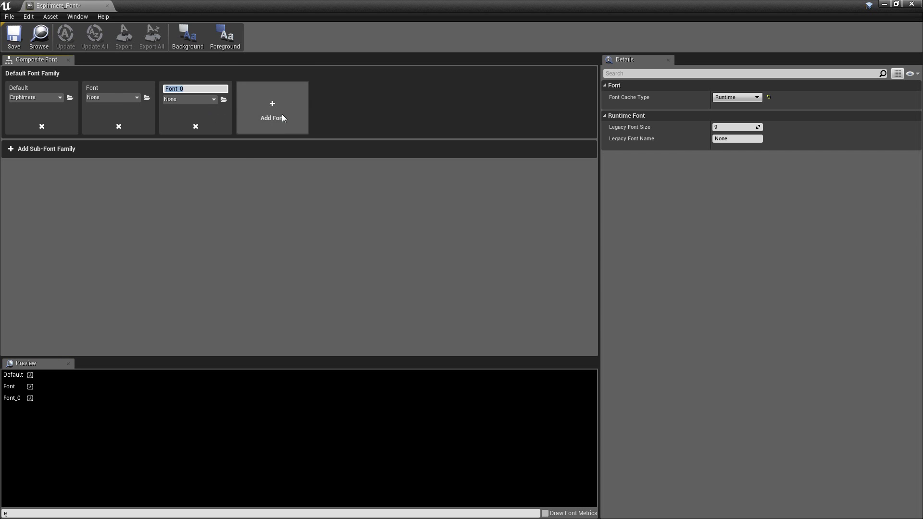
{"action": "left_click", "coordinate": [275, 109]}
{"action": "left_click", "coordinate": [338, 111]}
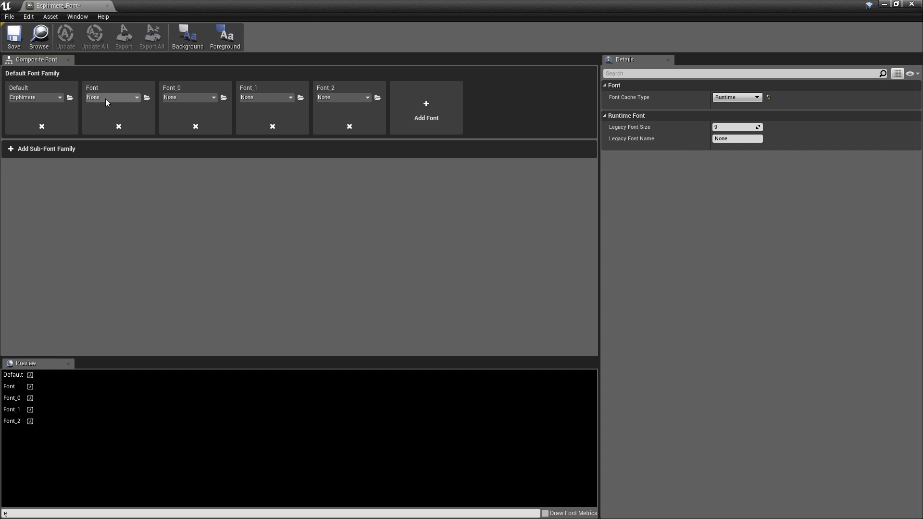
Assign Esphimere_Bold, Esphimere_Bold_Italic, Esphimere_Semi_Bold and Esphimere_Thin to the four new entries
{"action": "left_click", "coordinate": [117, 97]}
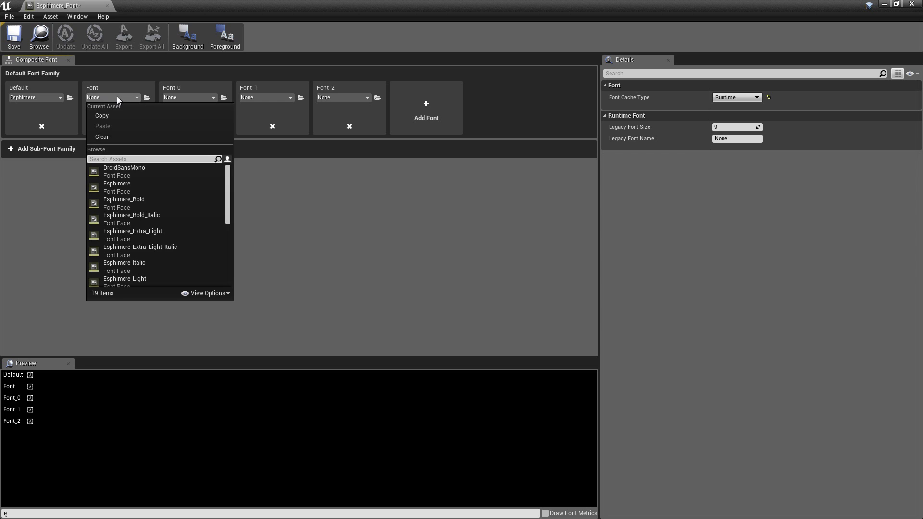
{"action": "left_click", "coordinate": [133, 199]}
{"action": "left_click", "coordinate": [181, 98]}
{"action": "left_click", "coordinate": [194, 220]}
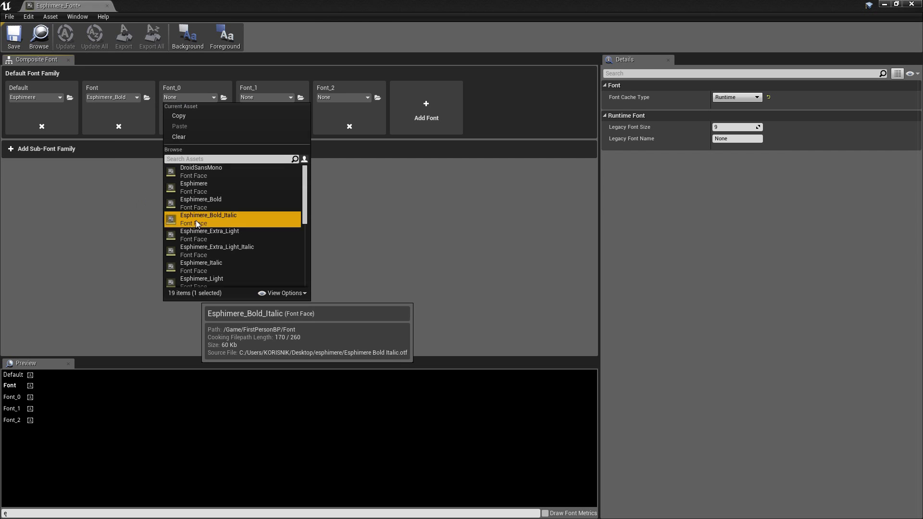
{"action": "left_click", "coordinate": [253, 96]}
{"action": "scroll", "coordinate": [275, 240], "scroll_direction": "down", "scroll_amount": 3}
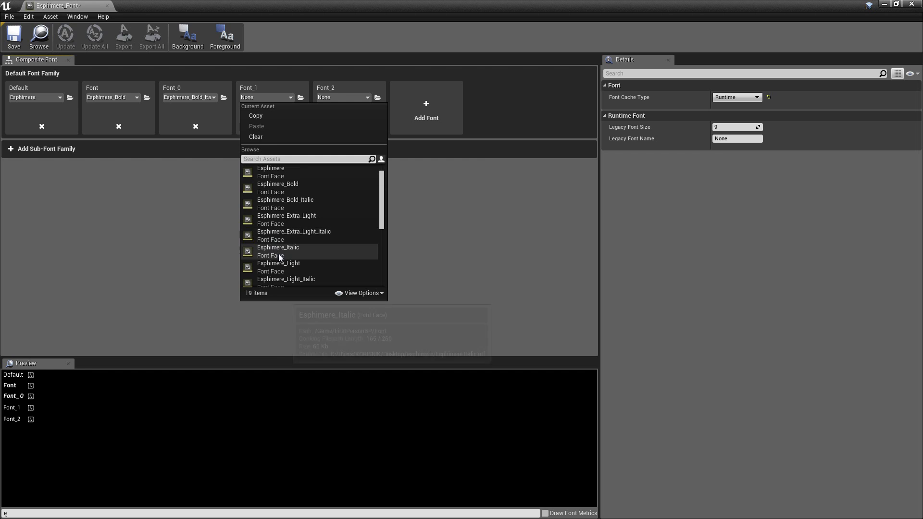
{"action": "scroll", "coordinate": [278, 254], "scroll_direction": "down", "scroll_amount": 1}
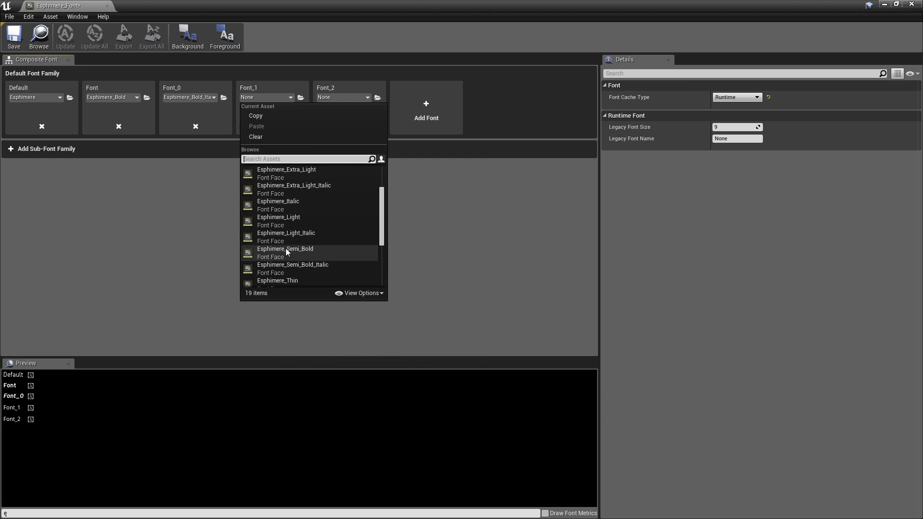
{"action": "left_click", "coordinate": [285, 248]}
{"action": "left_click", "coordinate": [336, 98]}
{"action": "scroll", "coordinate": [380, 267], "scroll_direction": "down", "scroll_amount": 7}
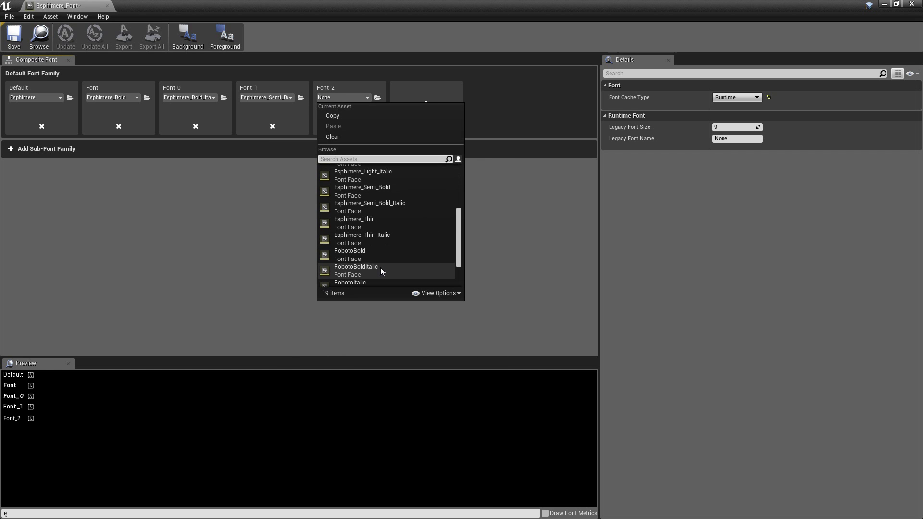
{"action": "left_click", "coordinate": [378, 239]}
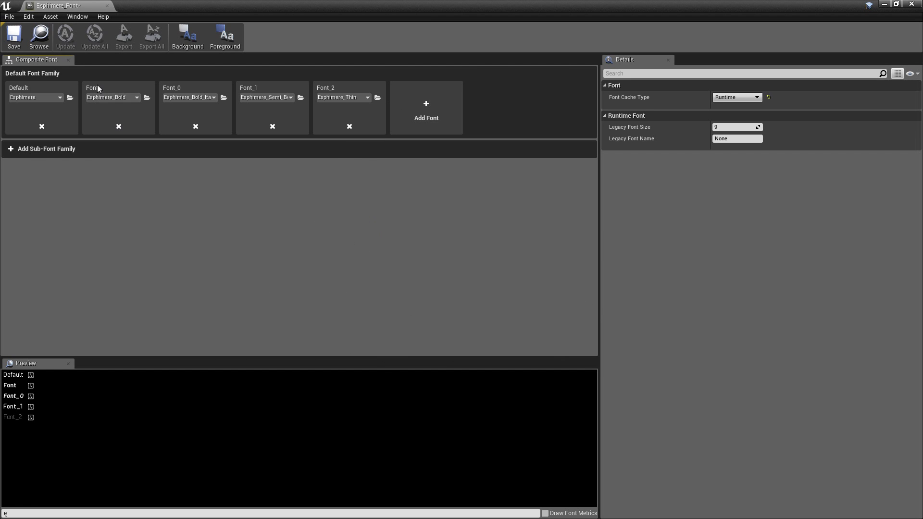
{"action": "left_click", "coordinate": [21, 90]}
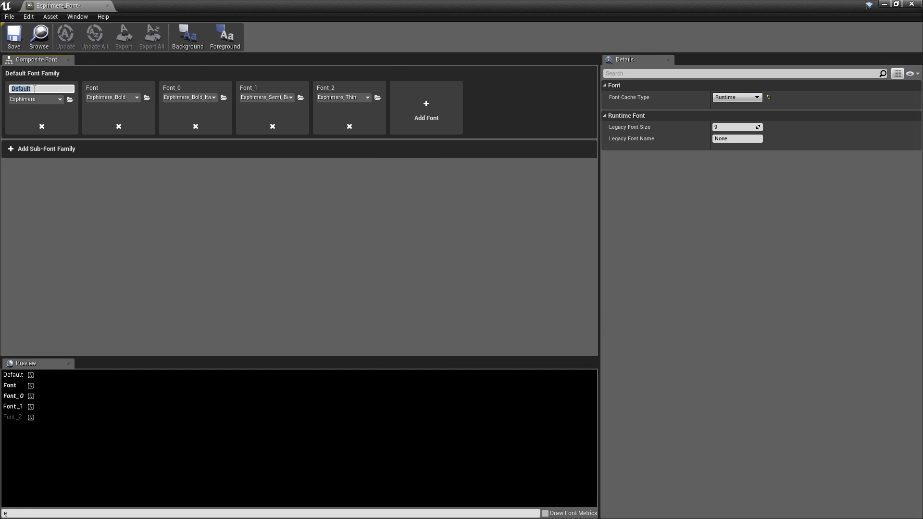
Name the first two font entries Normal and Bold
{"action": "type", "text": "Norma"}
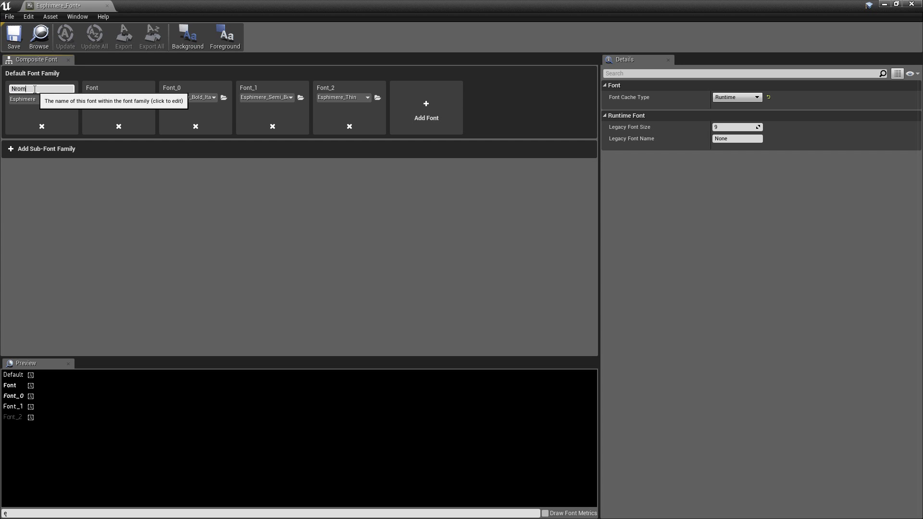
{"action": "type", "text": "l"}
{"action": "key", "text": "Return"}
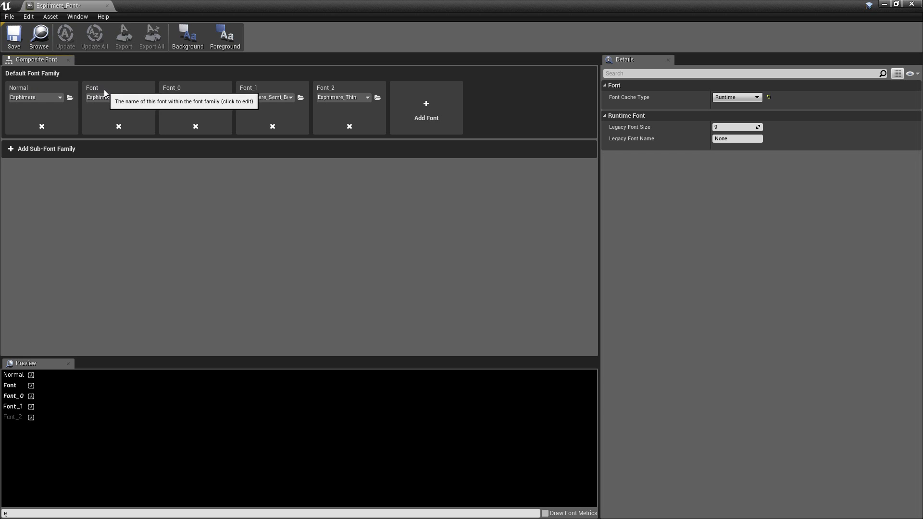
{"action": "left_click", "coordinate": [146, 88]}
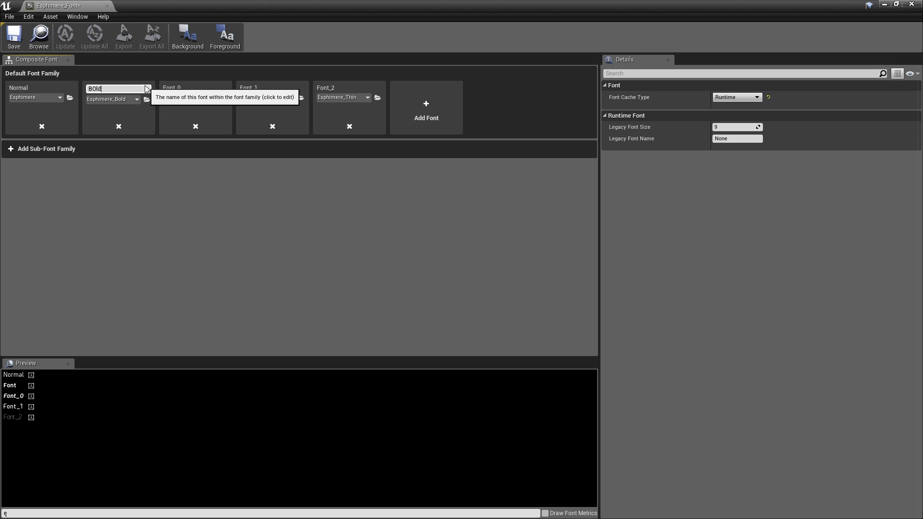
{"action": "key", "text": "BackSpace"}
{"action": "key", "text": "BackSpace"}
{"action": "type", "text": "ld"}
{"action": "key", "text": "Return"}
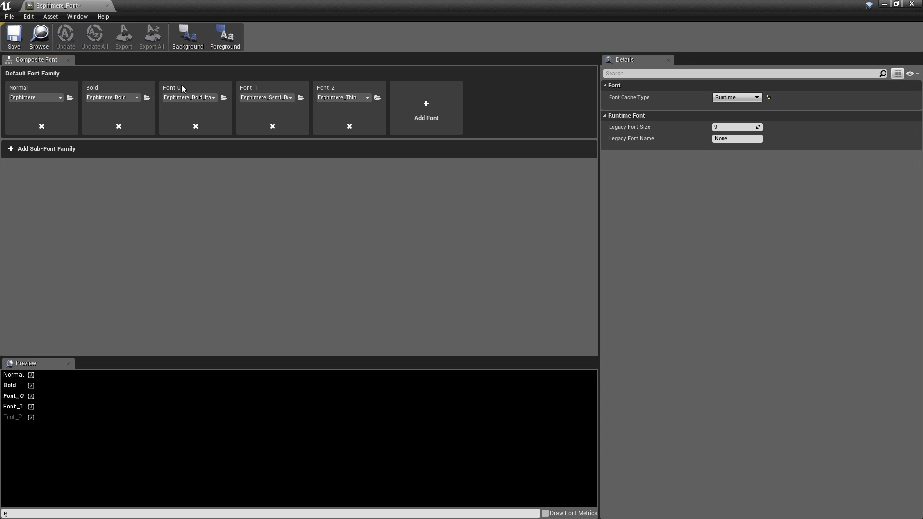
Name the remaining font entries Bold Italic, Semi Bold and Thin
{"action": "double_click", "coordinate": [174, 89]}
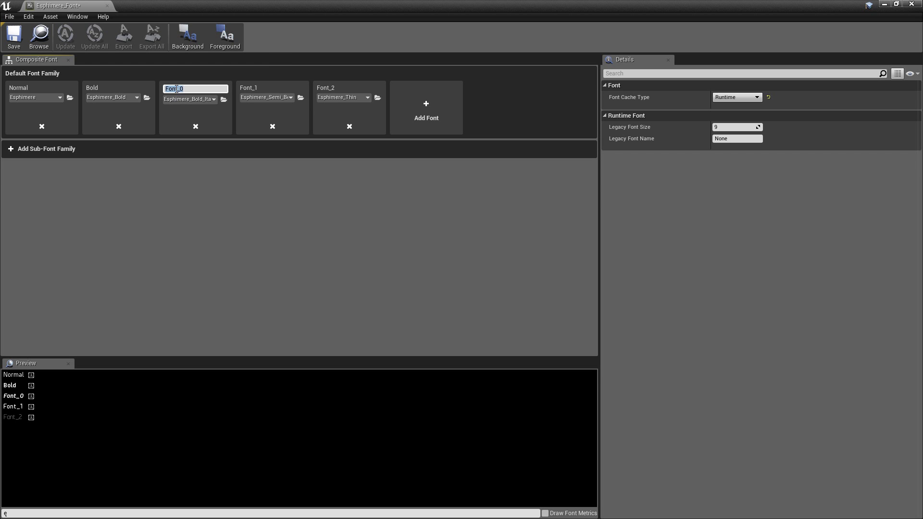
{"action": "type", "text": "Bold Italic"}
{"action": "key", "text": "Return"}
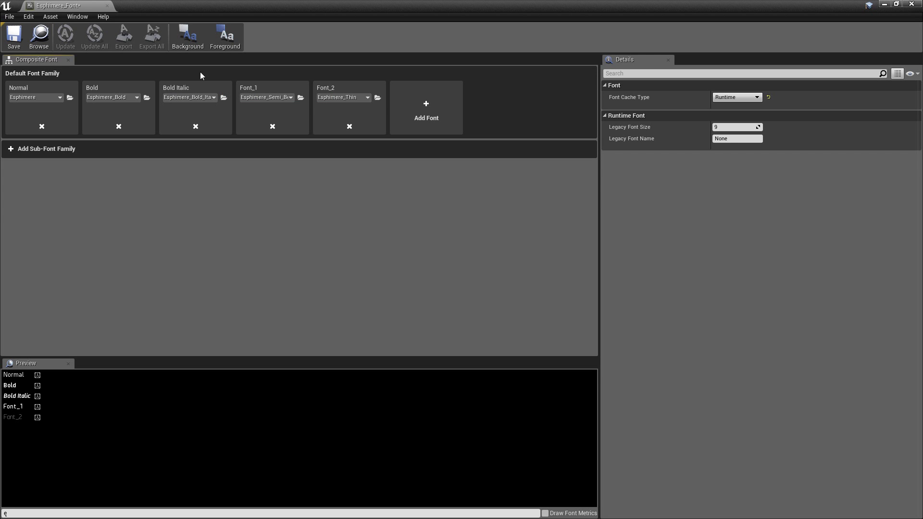
{"action": "double_click", "coordinate": [250, 88]}
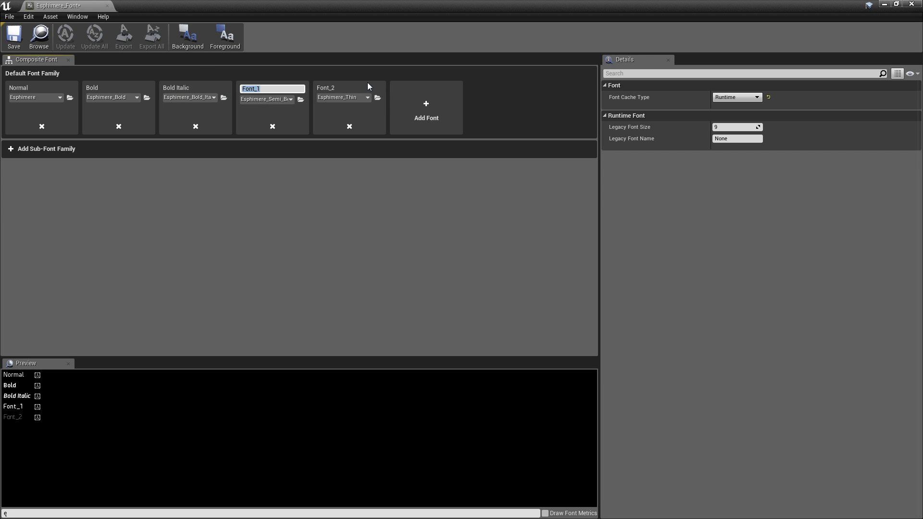
{"action": "type", "text": "Semi Bold"}
{"action": "key", "text": "Return"}
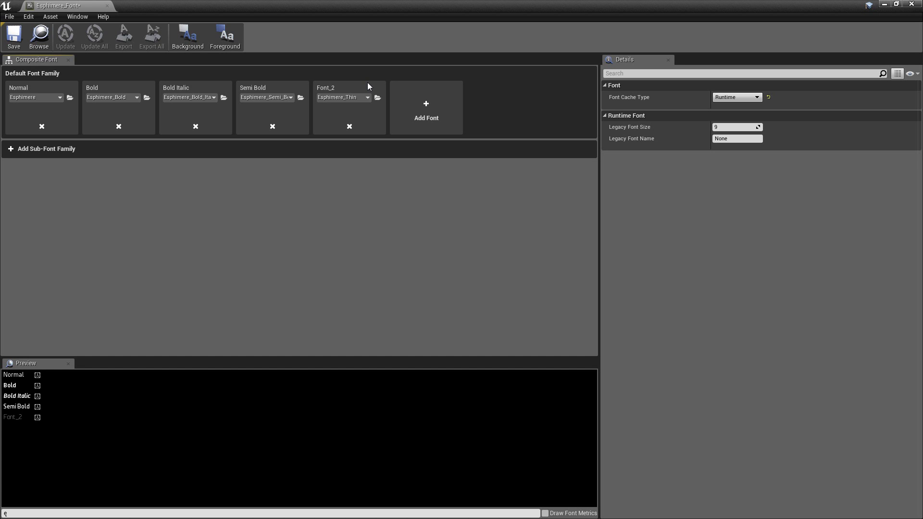
{"action": "double_click", "coordinate": [329, 88]}
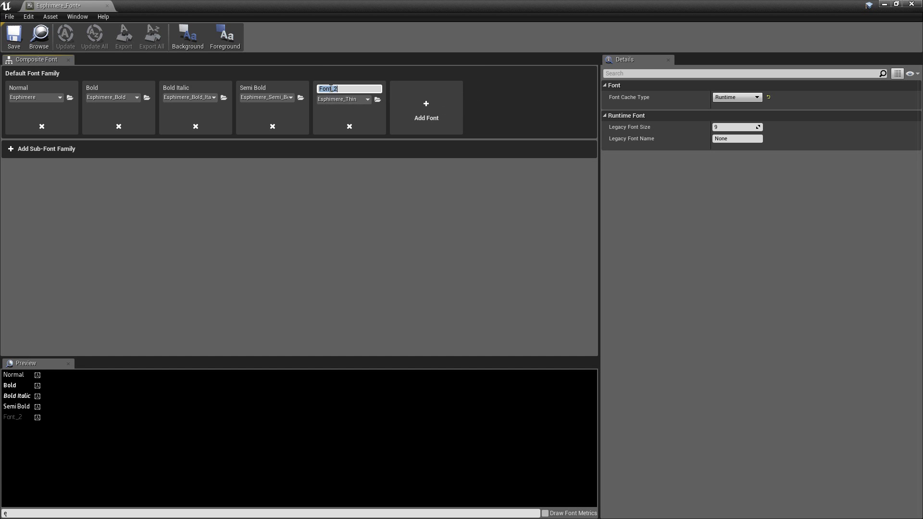
{"action": "type", "text": "Thin"}
{"action": "key", "text": "Return"}
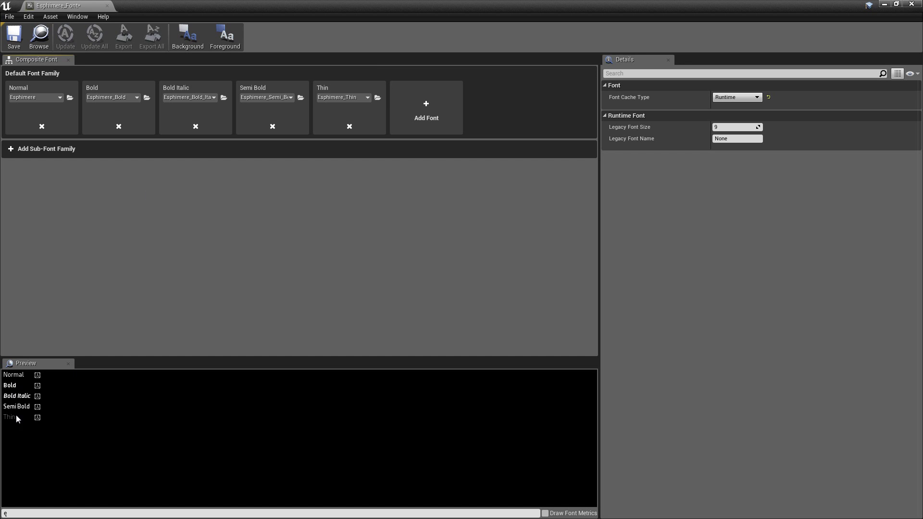
Change the preview text from ę to Hello and save Esphimere_Font
{"action": "left_click", "coordinate": [41, 513]}
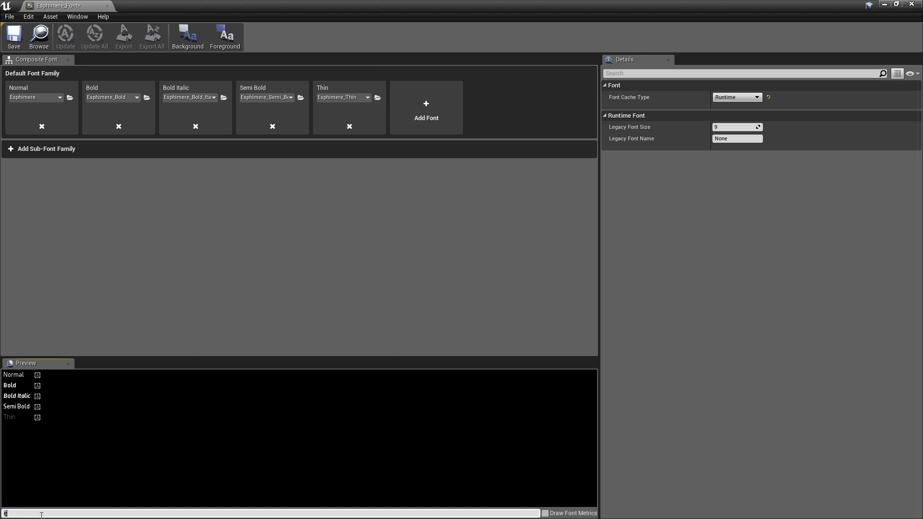
{"action": "key", "text": "BackSpace"}
{"action": "type", "text": "Hello"}
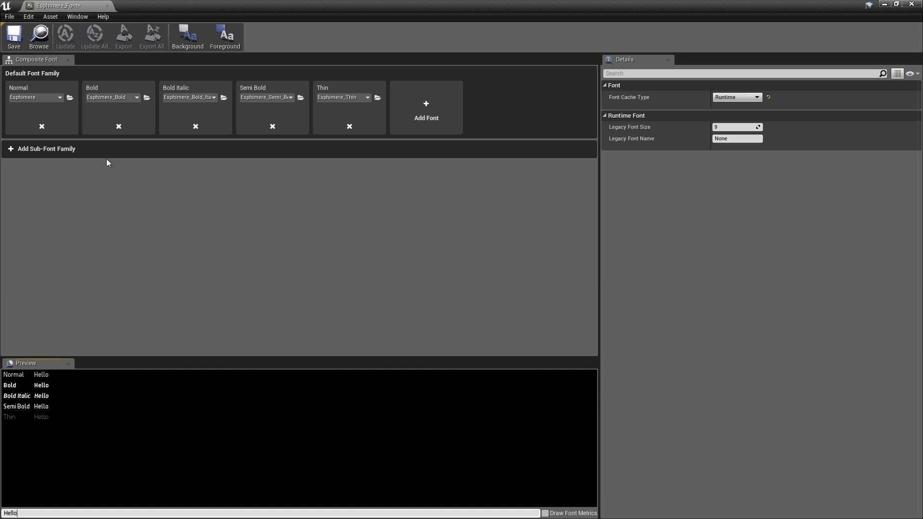
{"action": "left_click", "coordinate": [15, 39]}
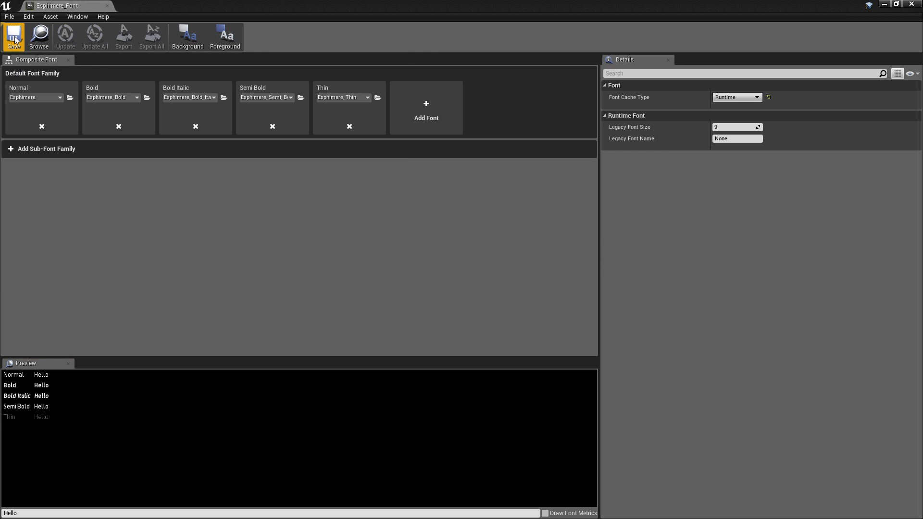
{"action": "left_click", "coordinate": [25, 148]}
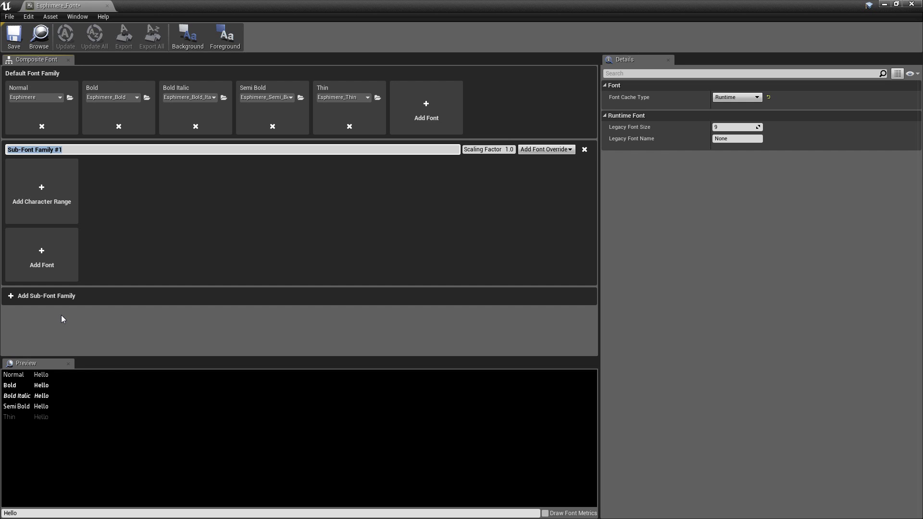
Name the new sub-font family Latin Extended A
{"action": "type", "text": "Latin Extended A"}
{"action": "key", "text": "Return"}
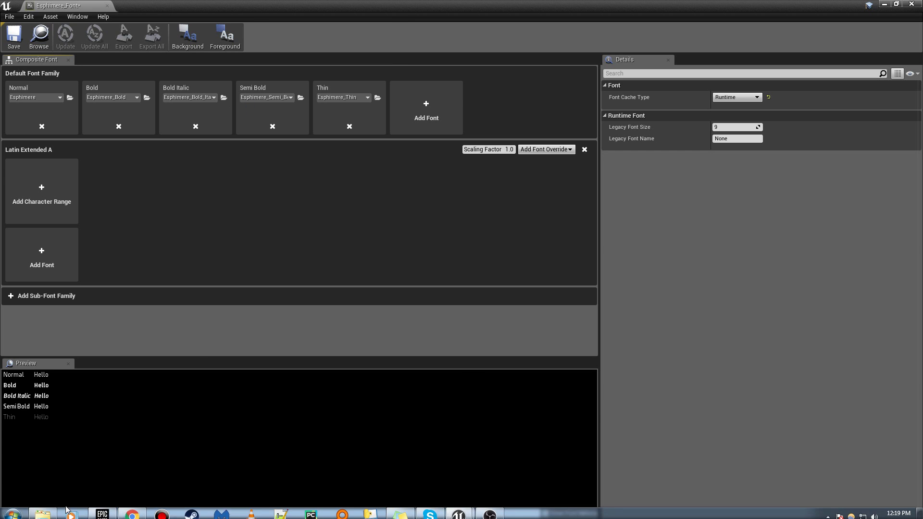
{"action": "left_click", "coordinate": [13, 508]}
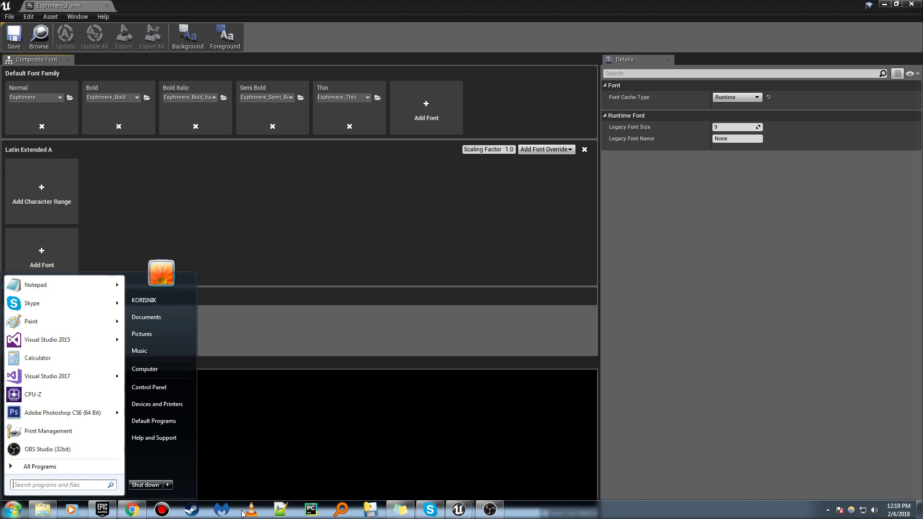
{"action": "left_click", "coordinate": [109, 512]}
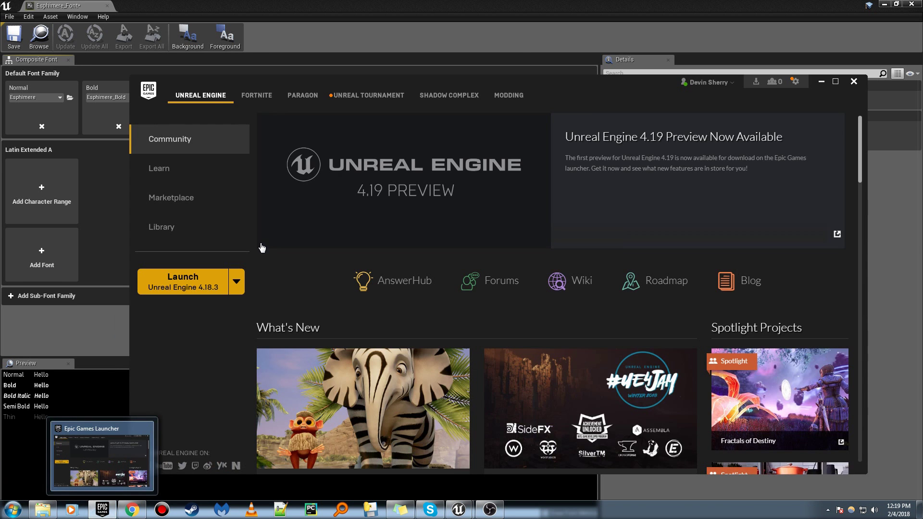
{"action": "left_click", "coordinate": [821, 81]}
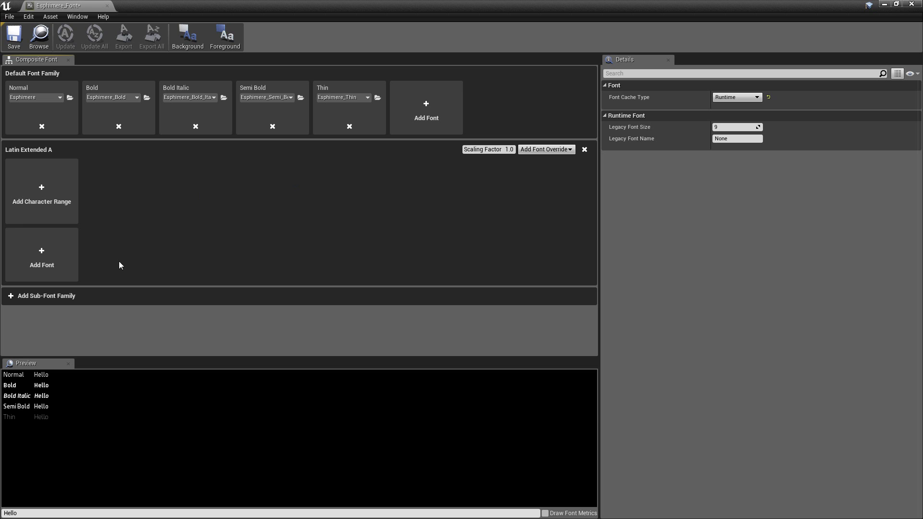
Add a blank Custom character range to Latin Extended A, then bring Chrome's Unicode chart forward
{"action": "left_click", "coordinate": [51, 195]}
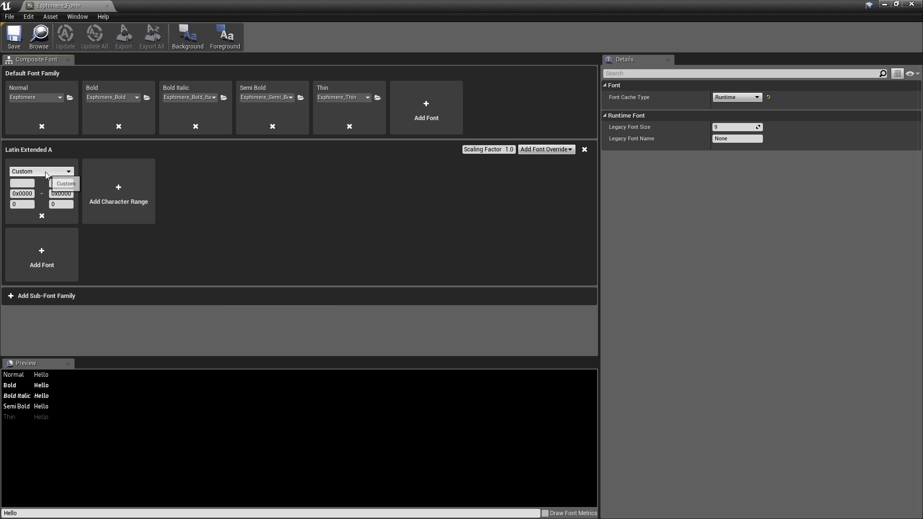
{"action": "left_click", "coordinate": [47, 173]}
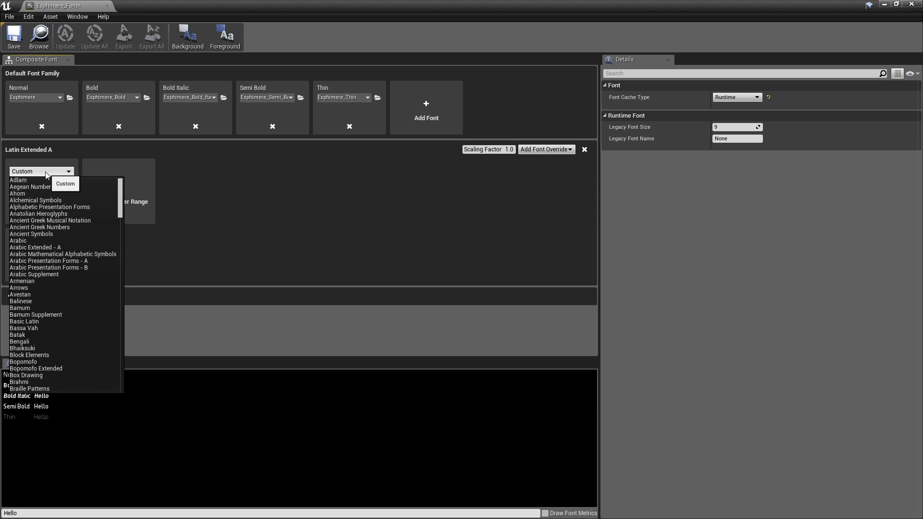
{"action": "left_click", "coordinate": [47, 173]}
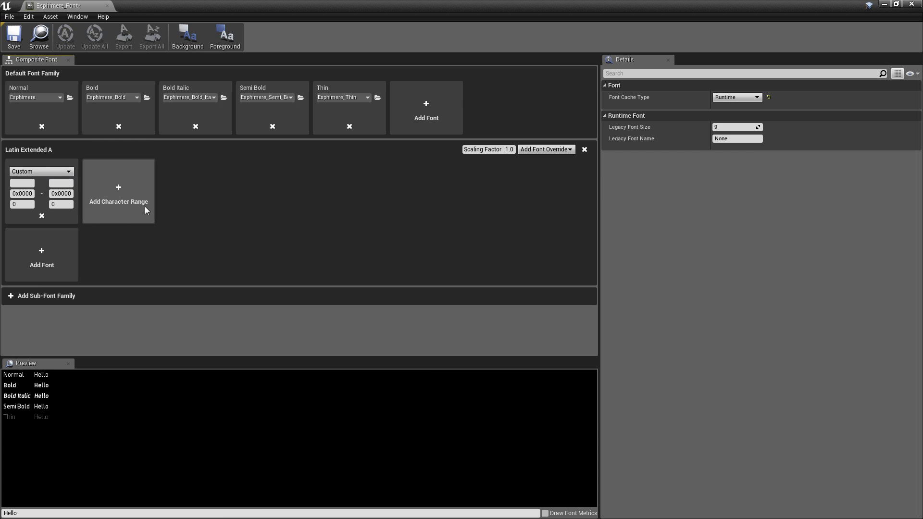
{"action": "key", "text": "super"}
{"action": "left_click", "coordinate": [133, 511]}
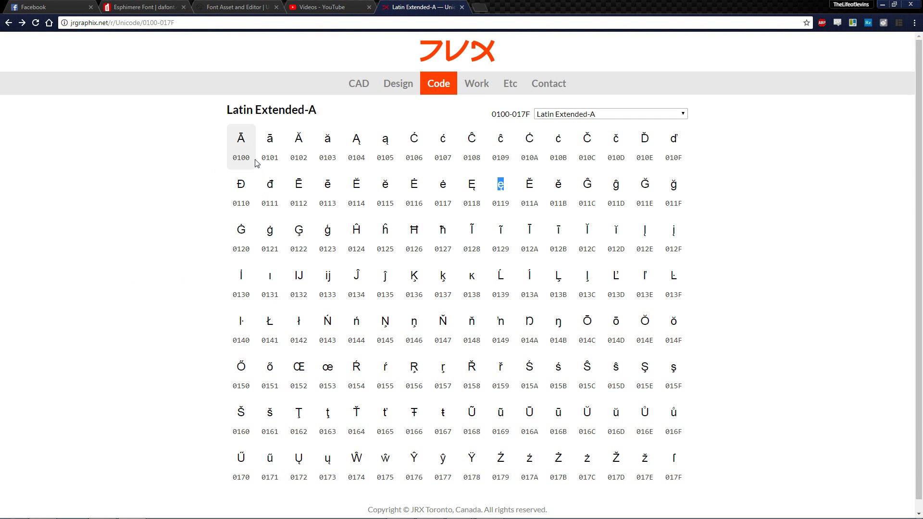
Confirm on the Chrome chart that Latin Extended-A starts at code 0100, then return to the font editor
{"action": "double_click", "coordinate": [236, 158]}
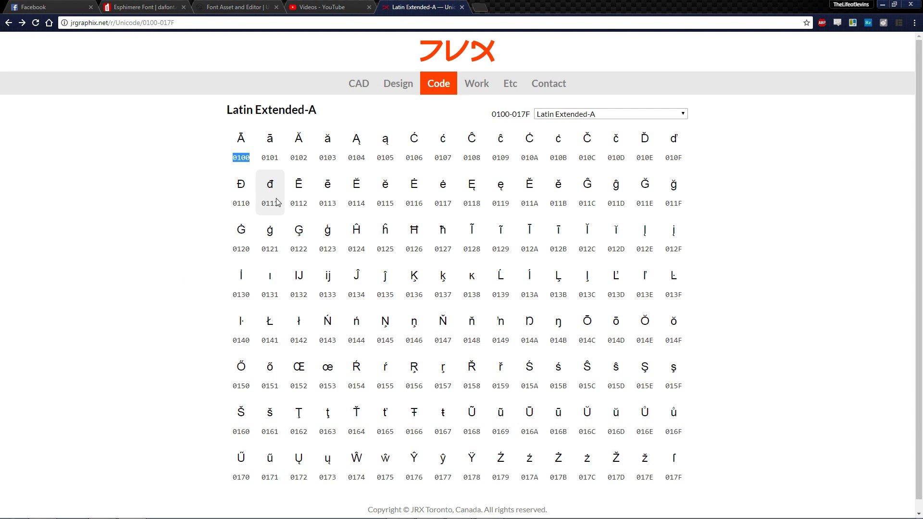
{"action": "scroll", "coordinate": [394, 225], "scroll_direction": "down", "scroll_amount": 1}
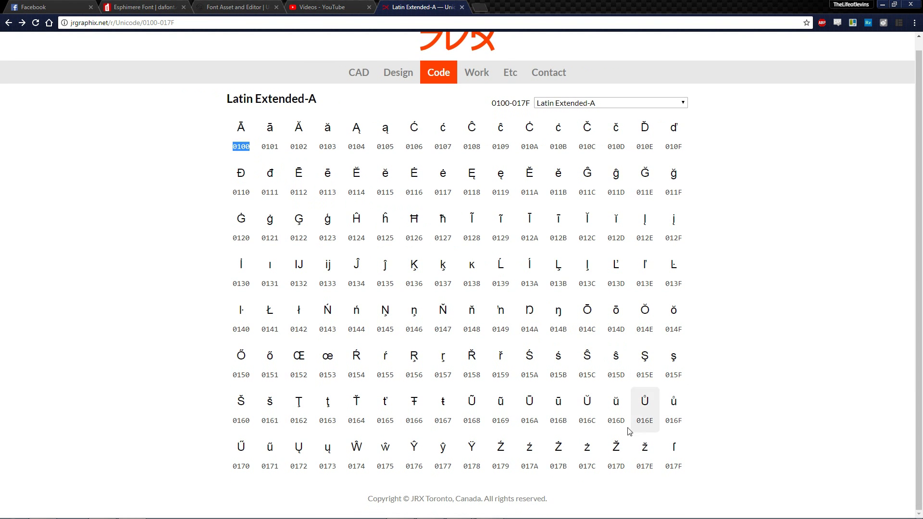
{"action": "left_click", "coordinate": [882, 5]}
Set the new character range to the Latin Extended - A preset (0x0100–0x017F)
{"action": "left_click", "coordinate": [39, 172]}
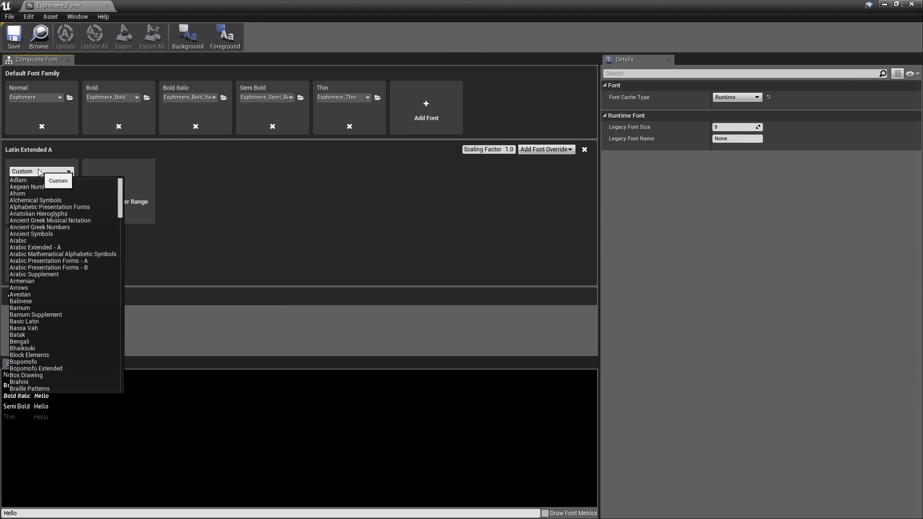
{"action": "scroll", "coordinate": [50, 258], "scroll_direction": "down", "scroll_amount": 10}
{"action": "scroll", "coordinate": [50, 261], "scroll_direction": "down", "scroll_amount": 10}
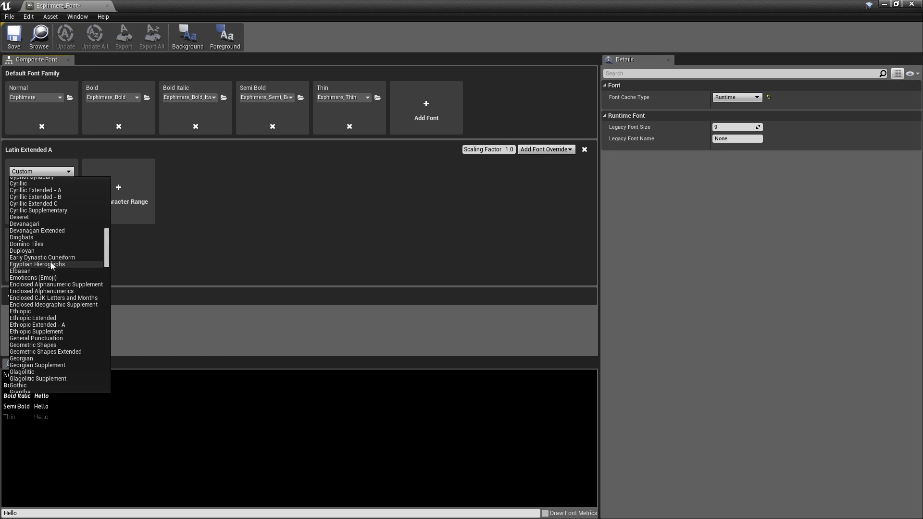
{"action": "scroll", "coordinate": [54, 265], "scroll_direction": "down", "scroll_amount": 10}
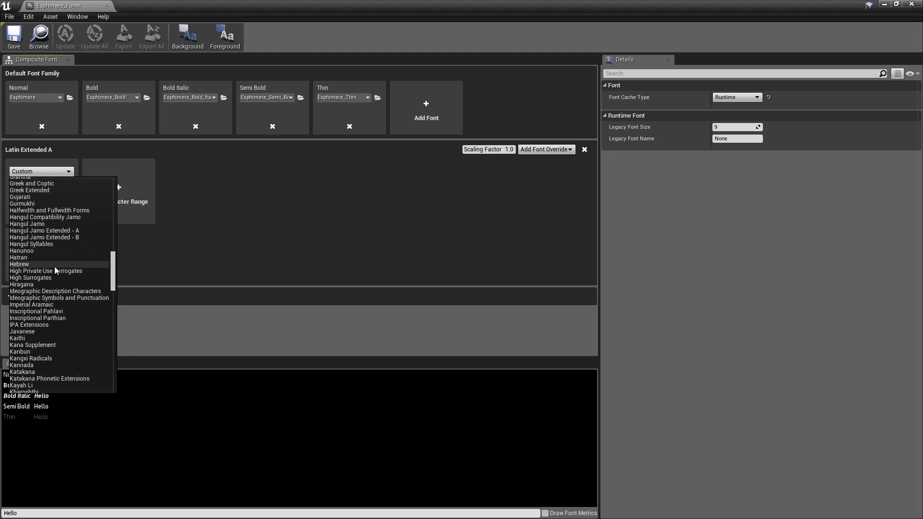
{"action": "scroll", "coordinate": [35, 288], "scroll_direction": "down", "scroll_amount": 5}
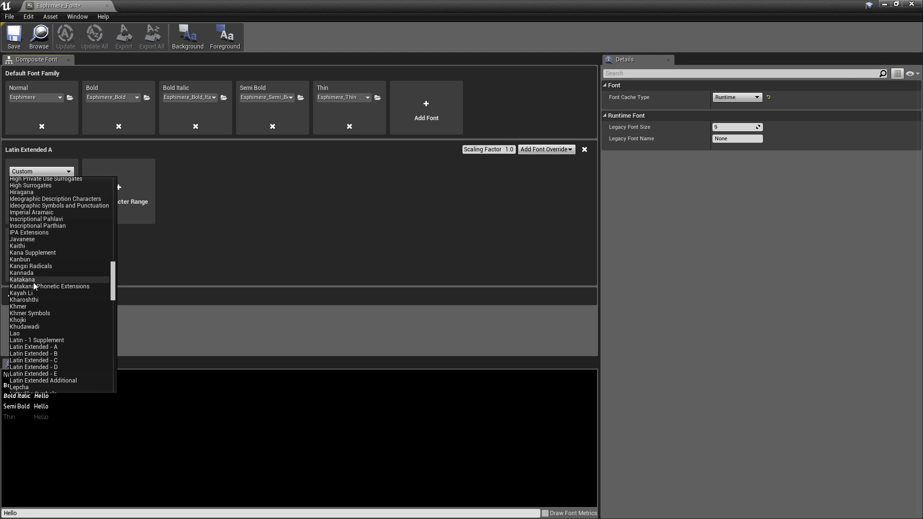
{"action": "left_click", "coordinate": [39, 350]}
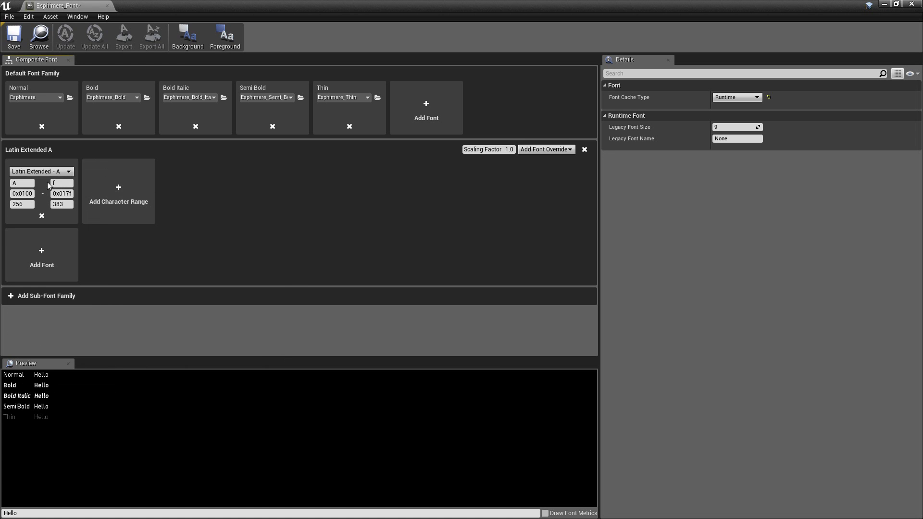
{"action": "left_click", "coordinate": [12, 183]}
{"action": "left_click", "coordinate": [66, 183]}
{"action": "key", "text": "super"}
{"action": "left_click", "coordinate": [132, 510]}
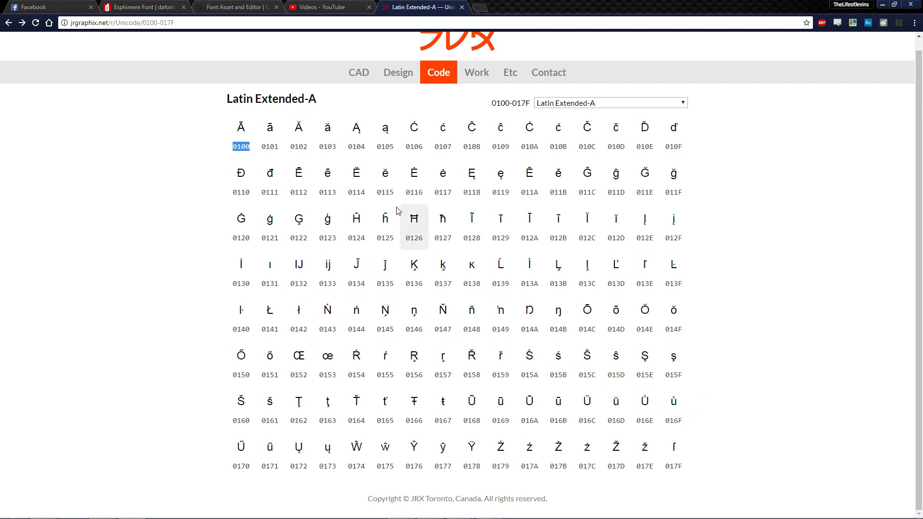
{"action": "left_click", "coordinate": [882, 5]}
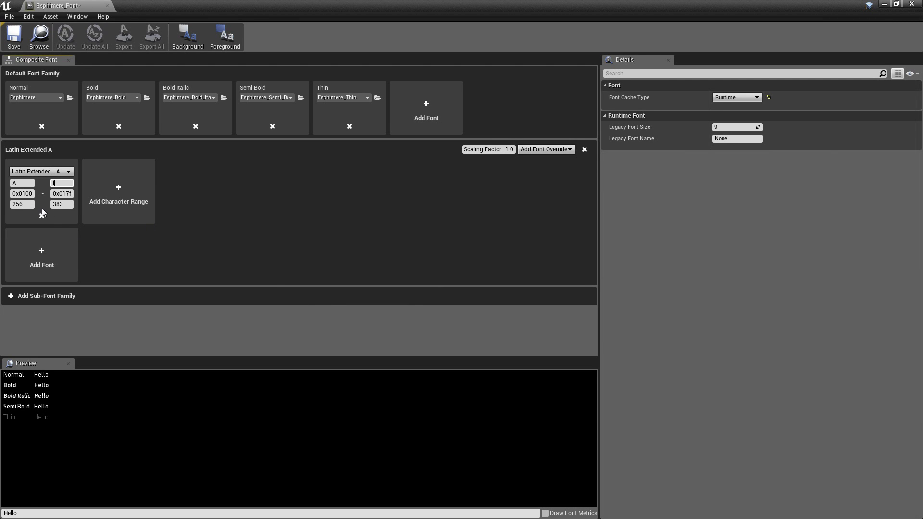
Add a font slot to the Latin Extended A sub-family and assign it the engine's RobotoBold font
{"action": "left_click", "coordinate": [43, 250]}
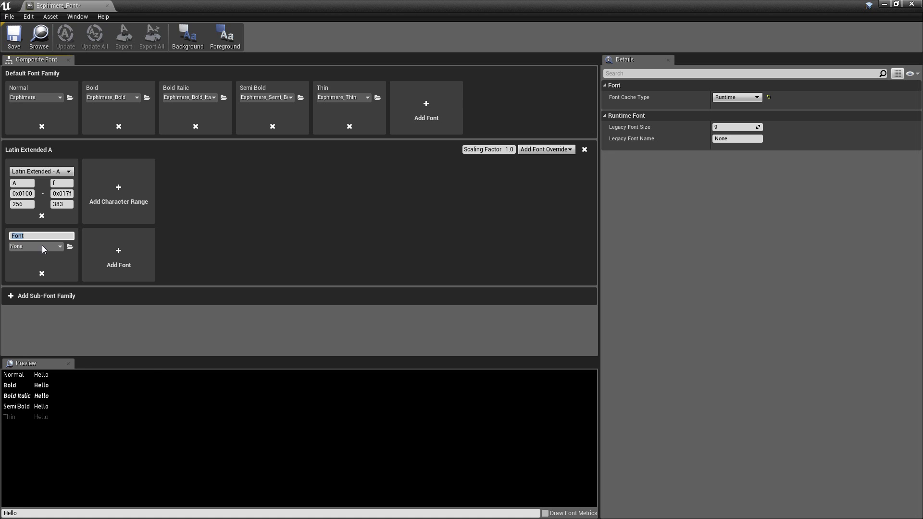
{"action": "left_click", "coordinate": [34, 242]}
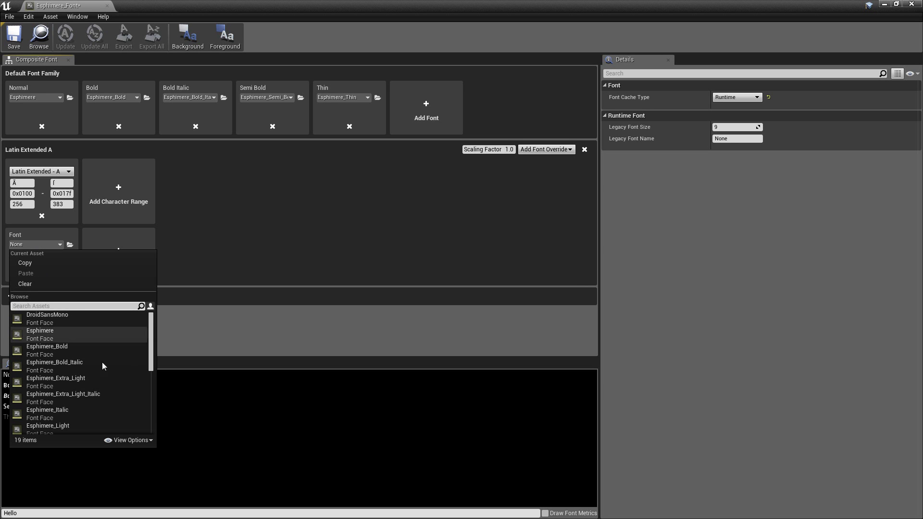
{"action": "scroll", "coordinate": [102, 362], "scroll_direction": "down", "scroll_amount": 5}
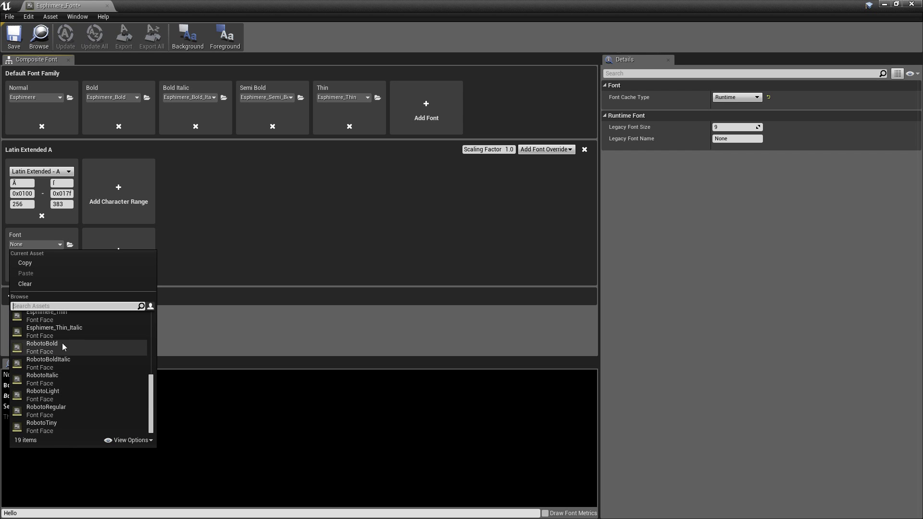
{"action": "left_click", "coordinate": [120, 440]}
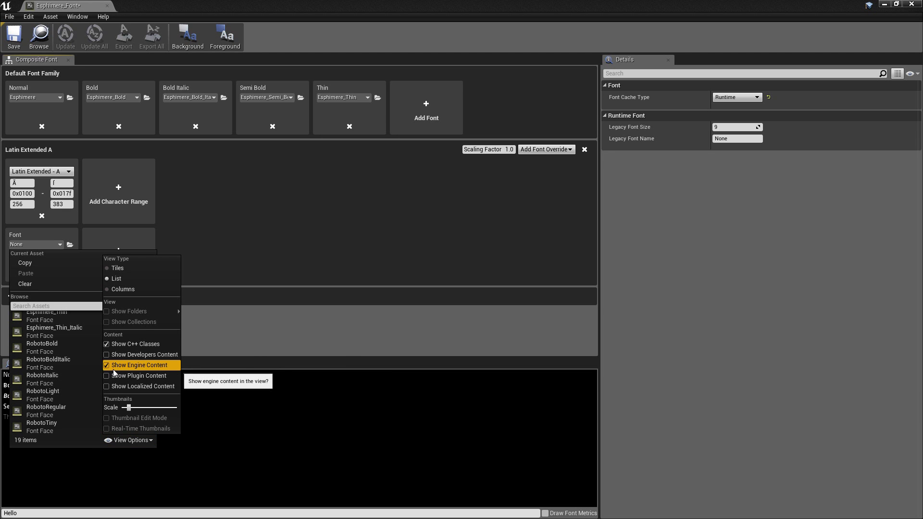
{"action": "left_click", "coordinate": [53, 352]}
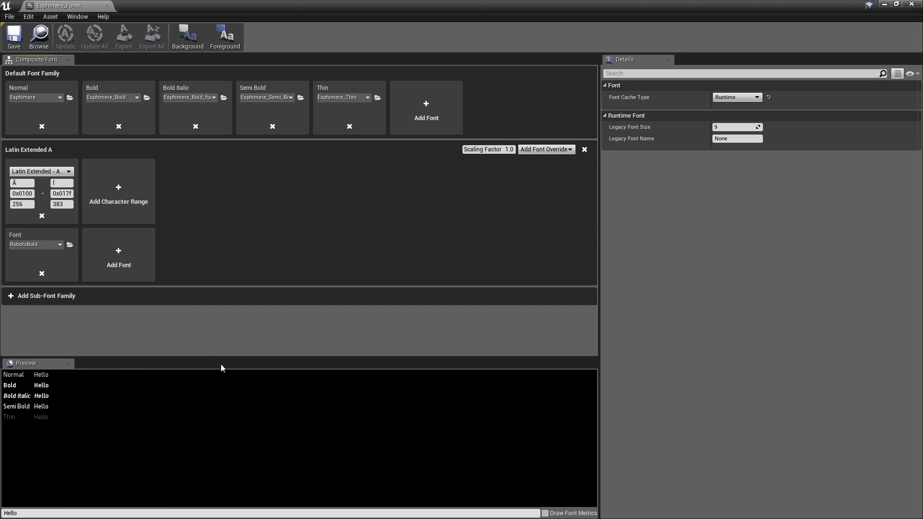
{"action": "key", "text": "super"}
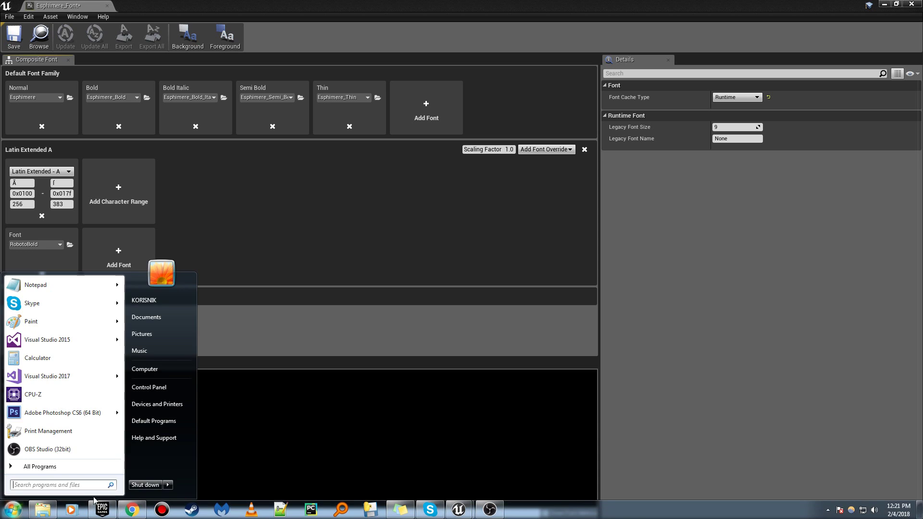
{"action": "left_click", "coordinate": [132, 509]}
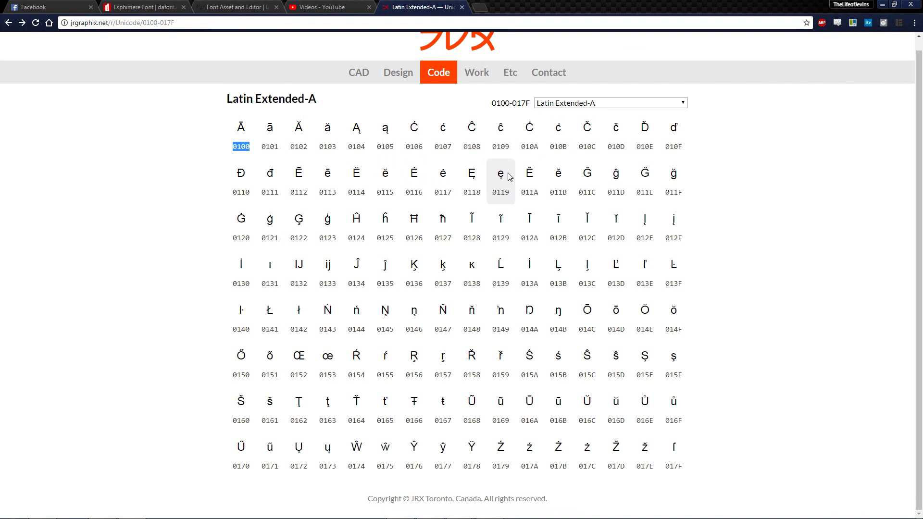
{"action": "left_click", "coordinate": [882, 5]}
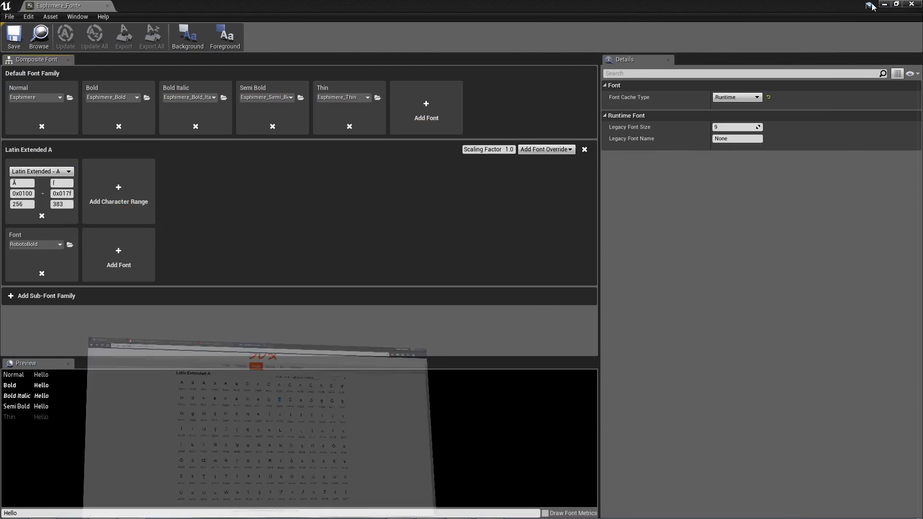
{"action": "left_click", "coordinate": [77, 513]}
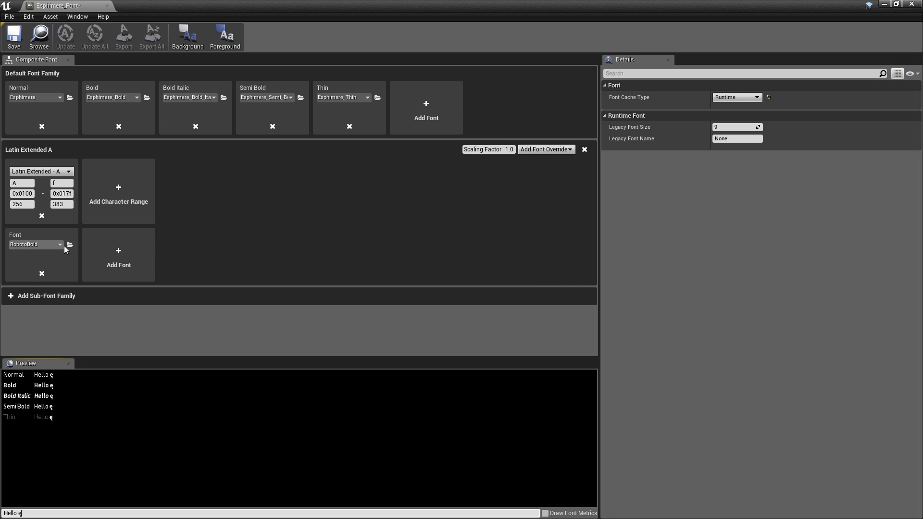
Save Esphimere_Font and copy the Ŧ (0166) character from the Latin Extended-A chart in Chrome
{"action": "key", "text": "ctrl+s"}
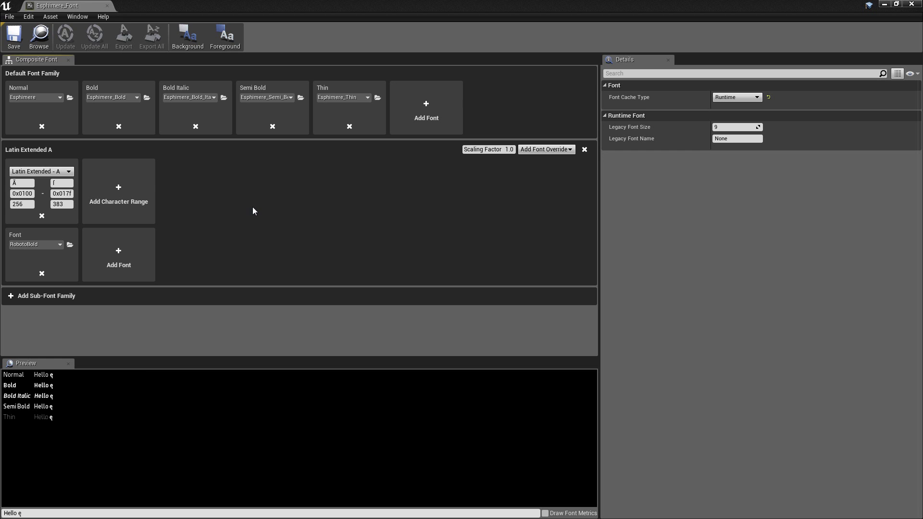
{"action": "key", "text": "super"}
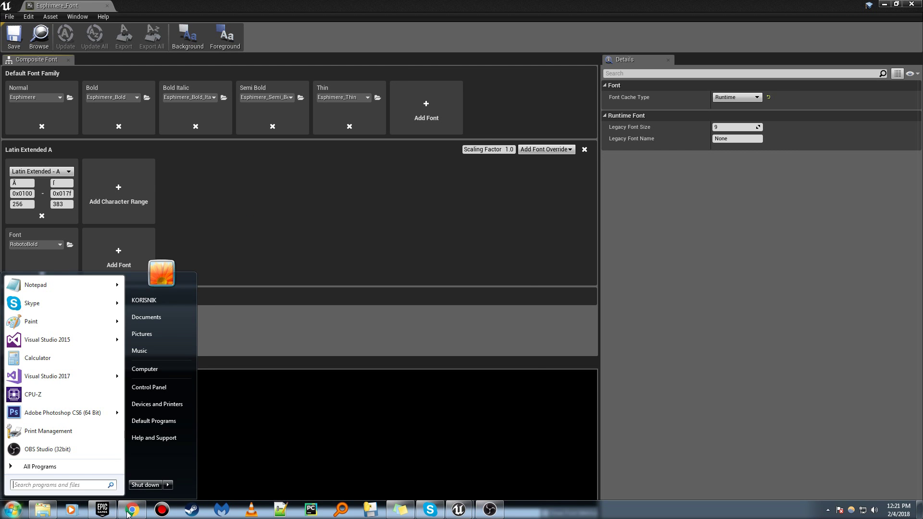
{"action": "key", "text": "super"}
{"action": "left_click", "coordinate": [132, 510]}
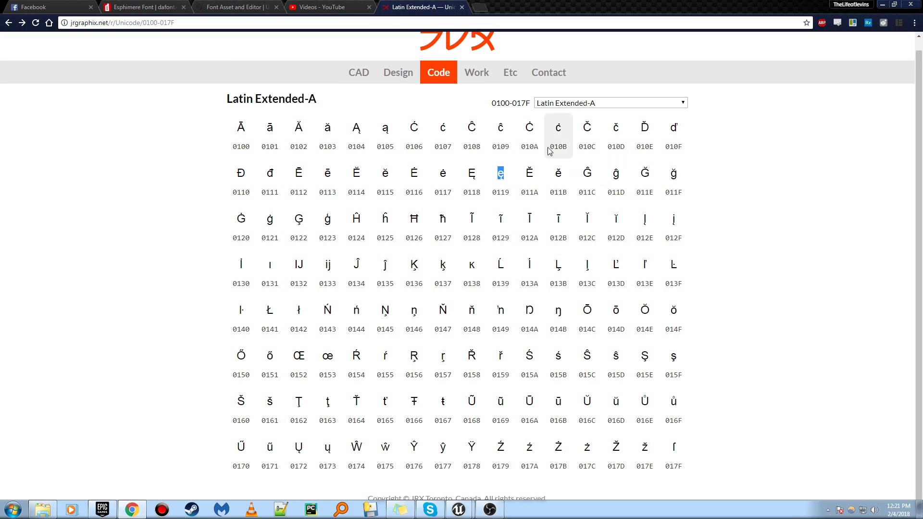
{"action": "double_click", "coordinate": [414, 401]}
{"action": "key", "text": "ctrl+c"}
Paste Ŧ as the font editor's preview text and dock the editor beside the Content Browser
{"action": "left_click", "coordinate": [882, 4]}
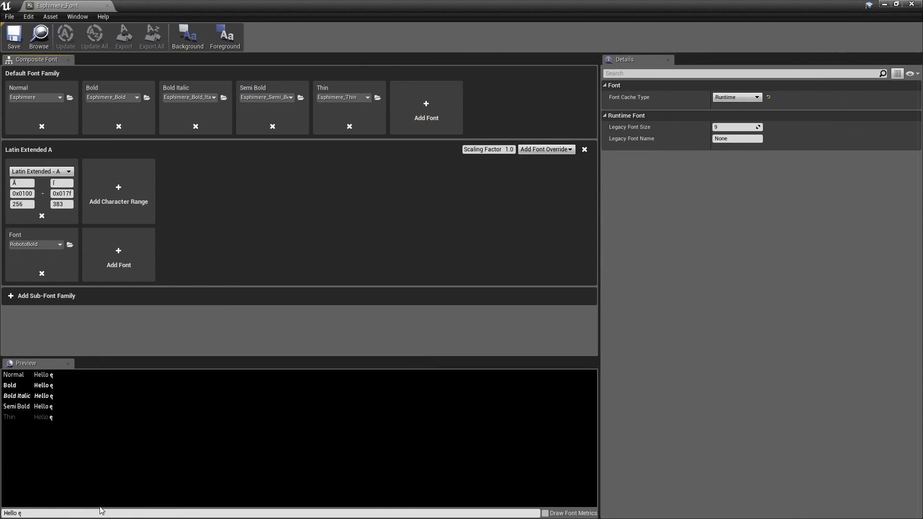
{"action": "left_click", "coordinate": [99, 512]}
{"action": "key", "text": "ctrl+v"}
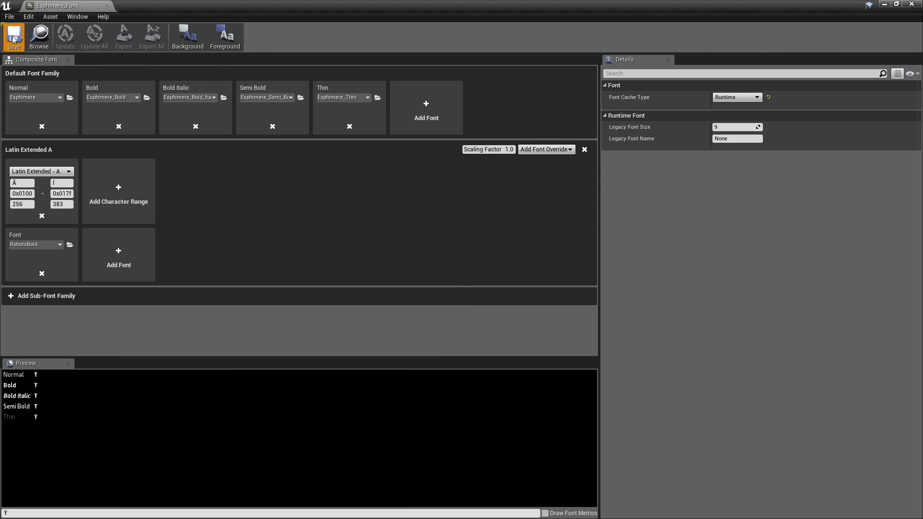
{"action": "left_click_drag", "start_coordinate": [57, 5], "coordinate": [320, 4]}
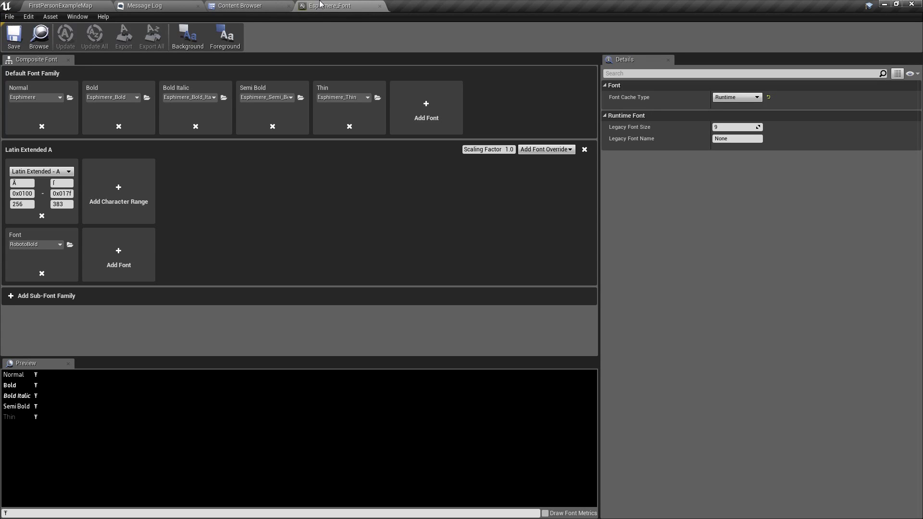
Create a Widget Blueprint named BP_UI_Font in the Blueprints folder, fixing a typo, and open it
{"action": "left_click", "coordinate": [265, 3]}
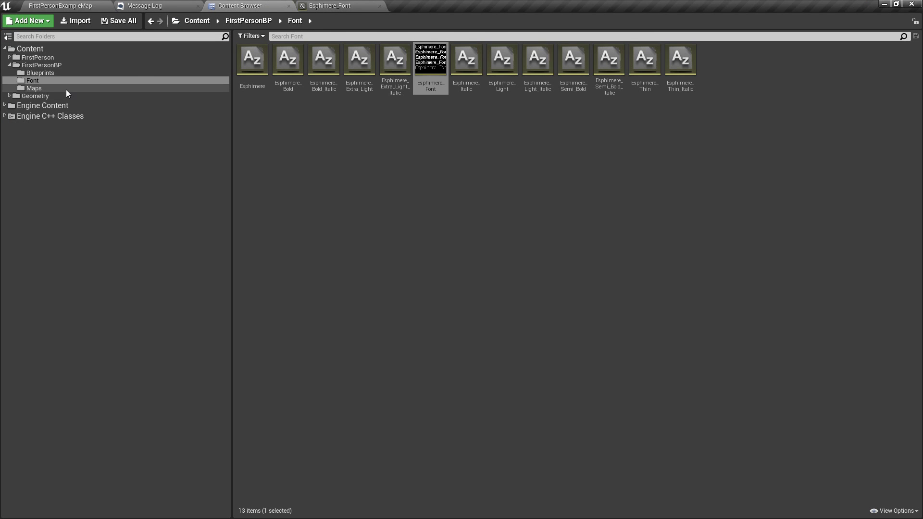
{"action": "left_click", "coordinate": [50, 75]}
{"action": "right_click", "coordinate": [330, 160]}
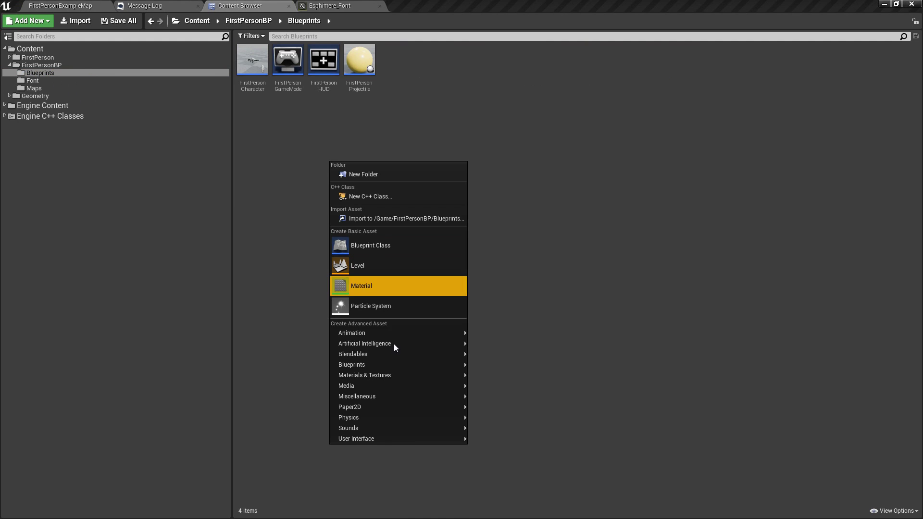
{"action": "mouse_move", "coordinate": [370, 438]}
{"action": "left_click", "coordinate": [498, 504]}
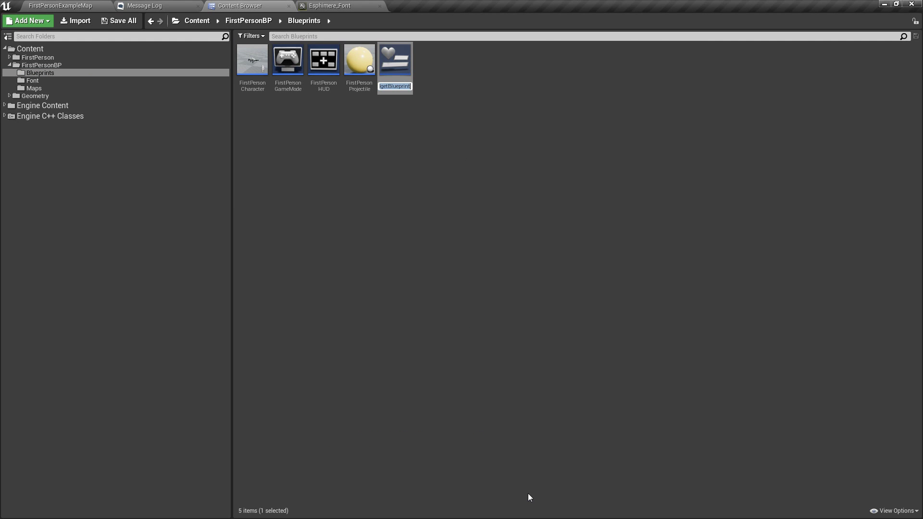
{"action": "type", "text": "BP_UI_Fotn"}
{"action": "key", "text": "Return"}
{"action": "key", "text": "F2"}
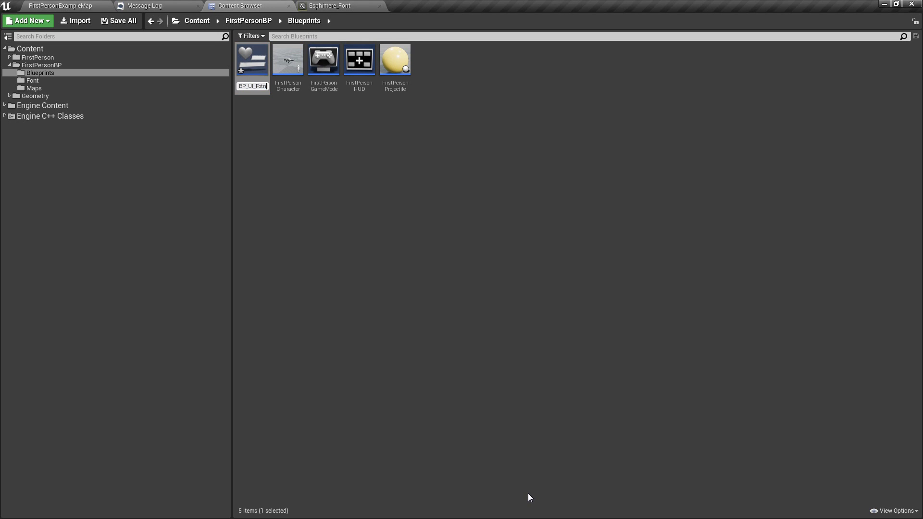
{"action": "type", "text": "nt"}
{"action": "key", "text": "Return"}
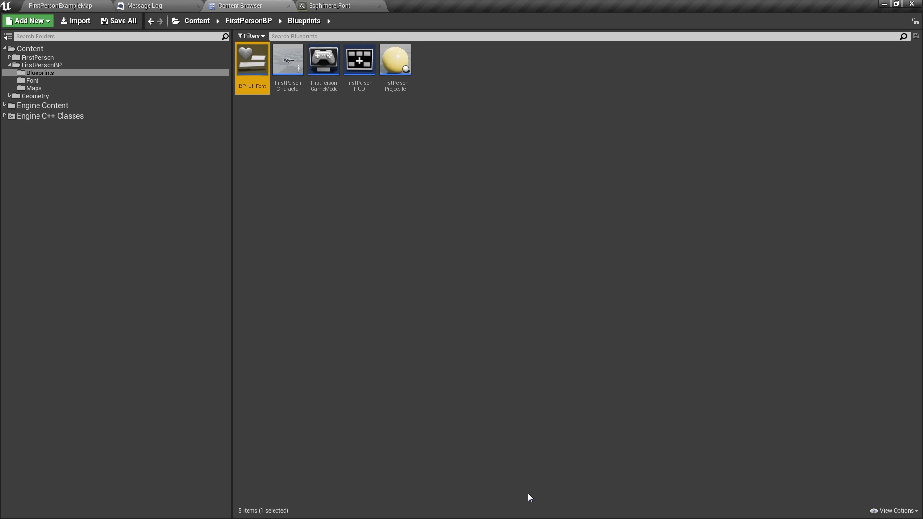
{"action": "double_click", "coordinate": [247, 77]}
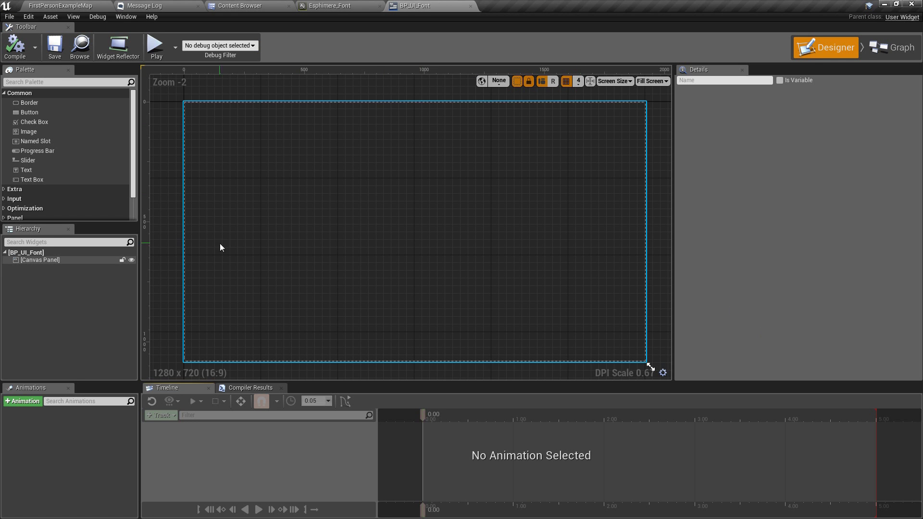
Add a Text widget to the Canvas Panel and enable Size To Content
{"action": "left_click", "coordinate": [27, 81]}
{"action": "type", "text": "text"}
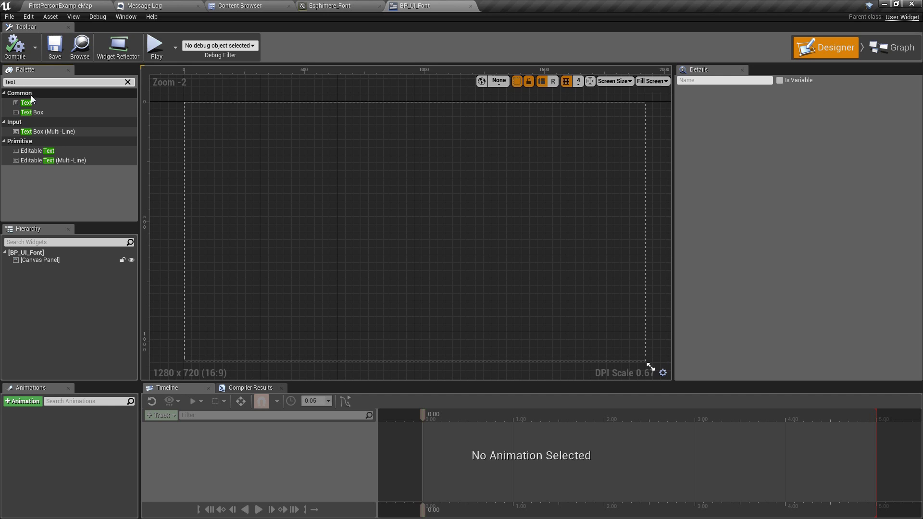
{"action": "left_click_drag", "start_coordinate": [31, 101], "coordinate": [39, 259]}
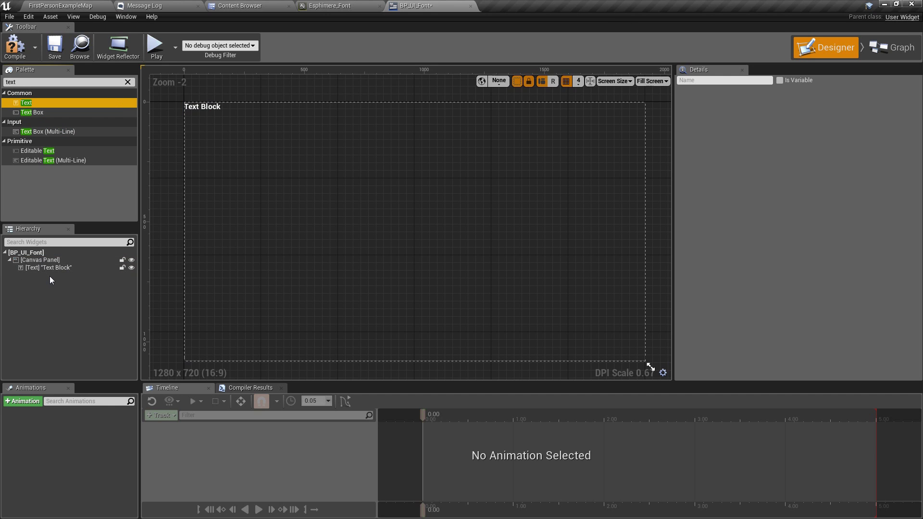
{"action": "left_click", "coordinate": [50, 270]}
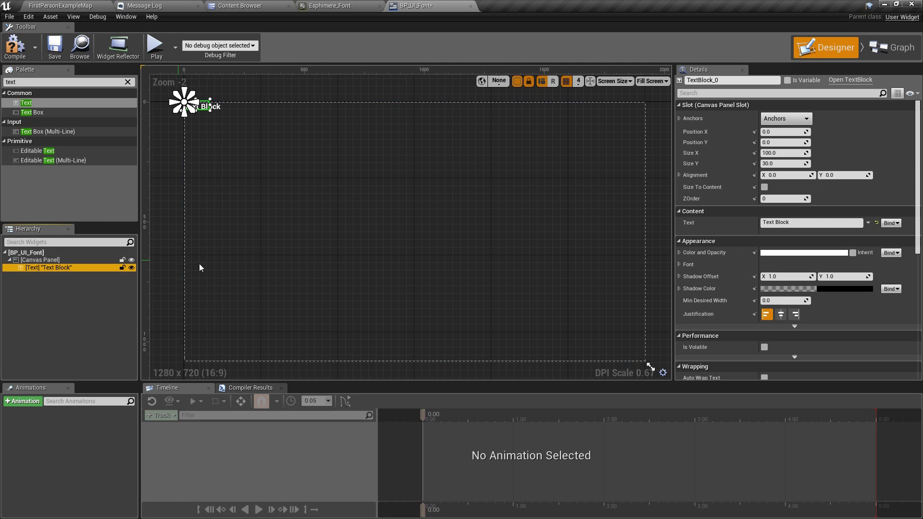
{"action": "left_click", "coordinate": [763, 187]}
Anchor the text block to the centre of the canvas
{"action": "scroll", "coordinate": [402, 204], "scroll_direction": "up", "scroll_amount": 4}
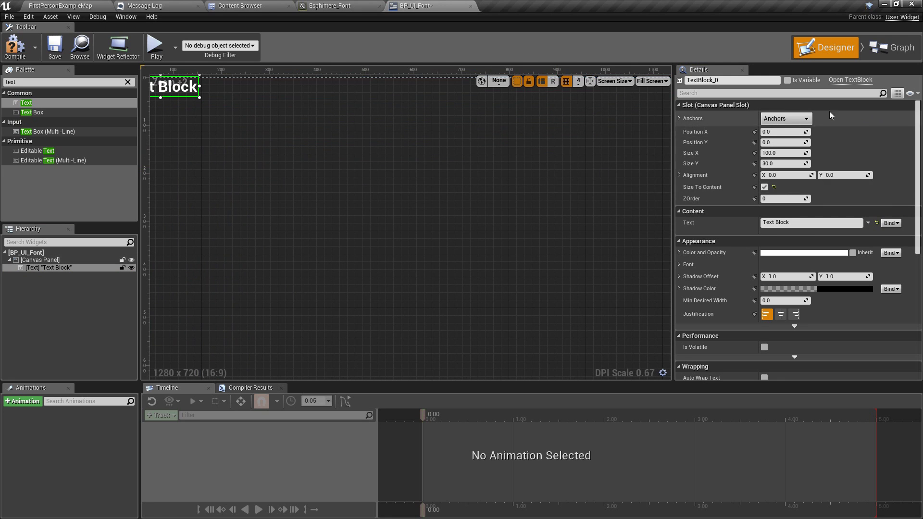
{"action": "left_click", "coordinate": [843, 106]}
{"action": "left_click", "coordinate": [782, 117]}
{"action": "left_click", "coordinate": [783, 105]}
{"action": "left_click", "coordinate": [786, 118]}
{"action": "left_click", "coordinate": [811, 176], "text": "ctrl"}
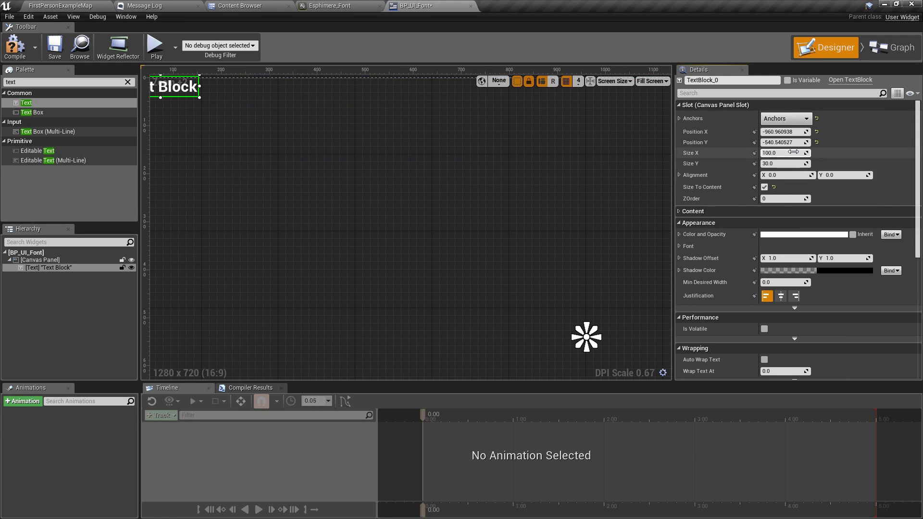
Set the text block's Position to 0, 0 and Alignment to 0.5, 0.5
{"action": "left_click", "coordinate": [783, 132]}
{"action": "type", "text": "0"}
{"action": "key", "text": "Tab"}
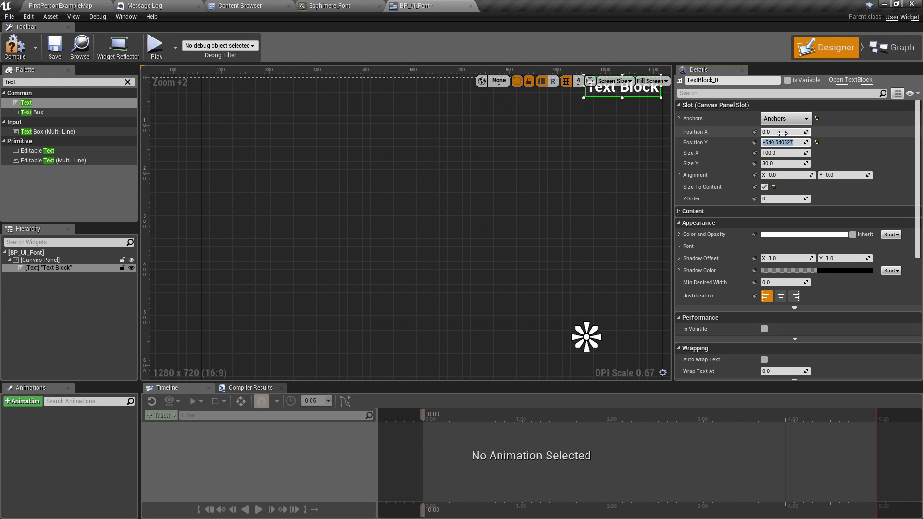
{"action": "type", "text": "0"}
{"action": "key", "text": "Tab"}
{"action": "left_click", "coordinate": [787, 174]}
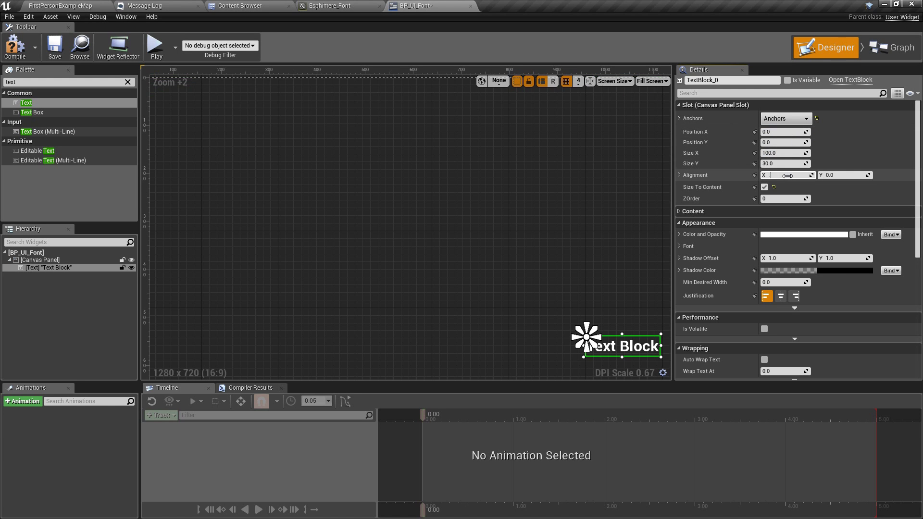
{"action": "type", "text": "0.5"}
{"action": "key", "text": "Tab"}
{"action": "type", "text": "0.5"}
{"action": "key", "text": "Return"}
{"action": "scroll", "coordinate": [470, 204], "scroll_direction": "down", "scroll_amount": 4}
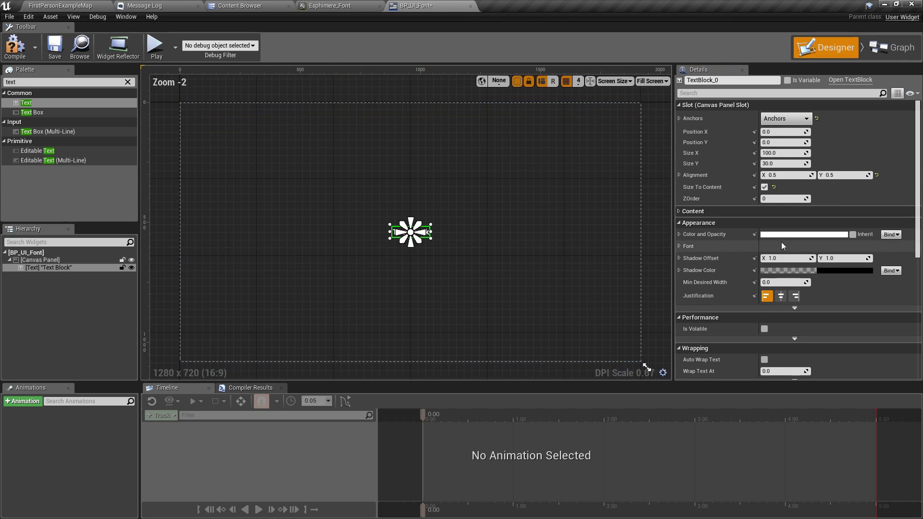
{"action": "left_click", "coordinate": [679, 211]}
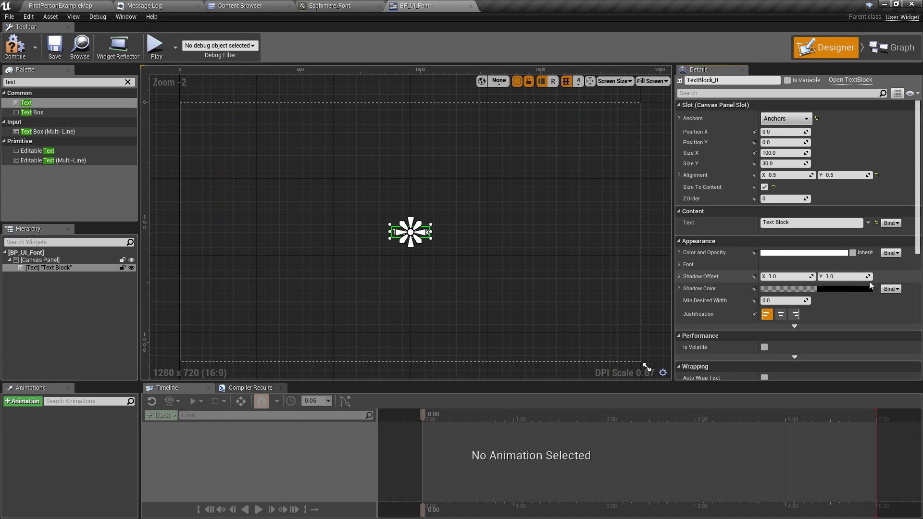
Set the text block's font size to 60
{"action": "left_click", "coordinate": [678, 265]}
{"action": "left_click", "coordinate": [784, 300]}
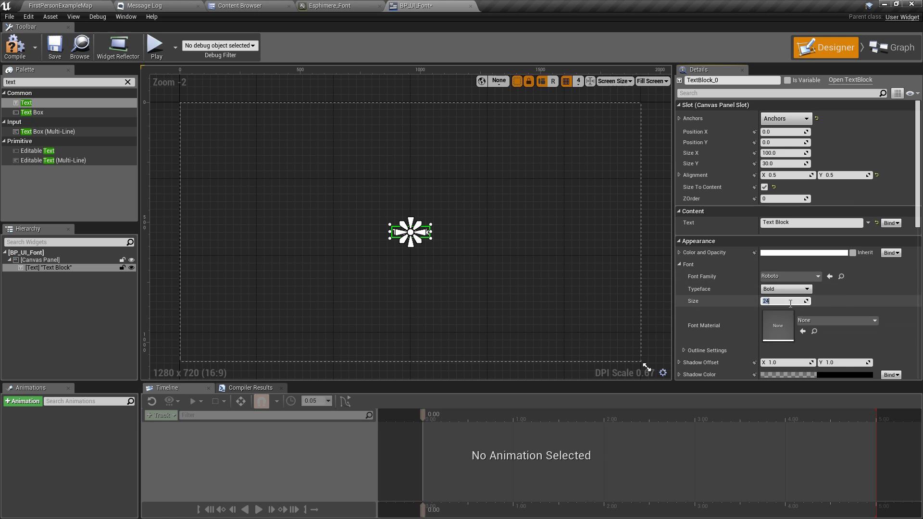
{"action": "type", "text": "60"}
{"action": "key", "text": "Return"}
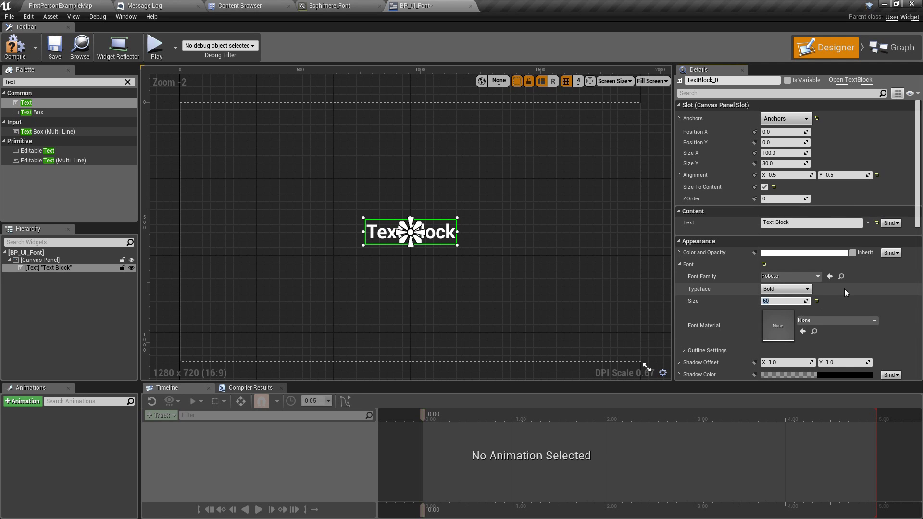
Choose Esphimere_Font as the font family and keep the Normal typeface
{"action": "left_click", "coordinate": [793, 276]}
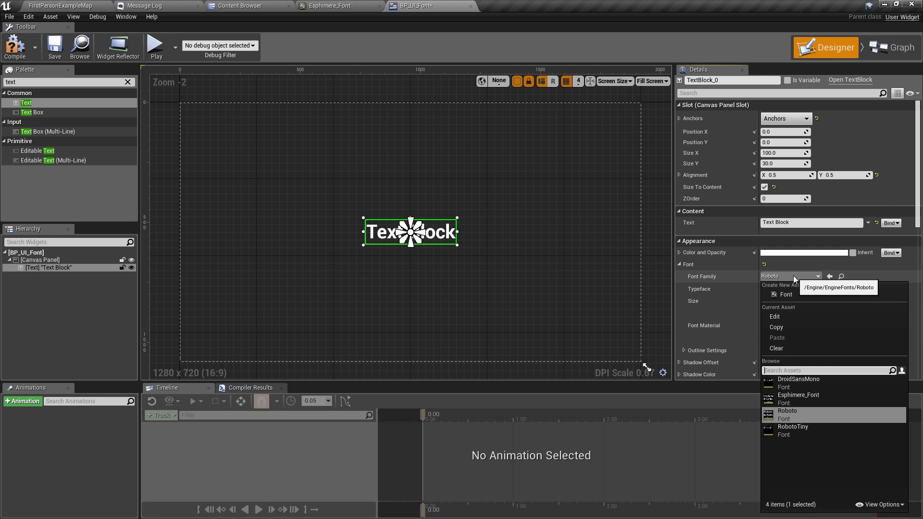
{"action": "left_click", "coordinate": [788, 403]}
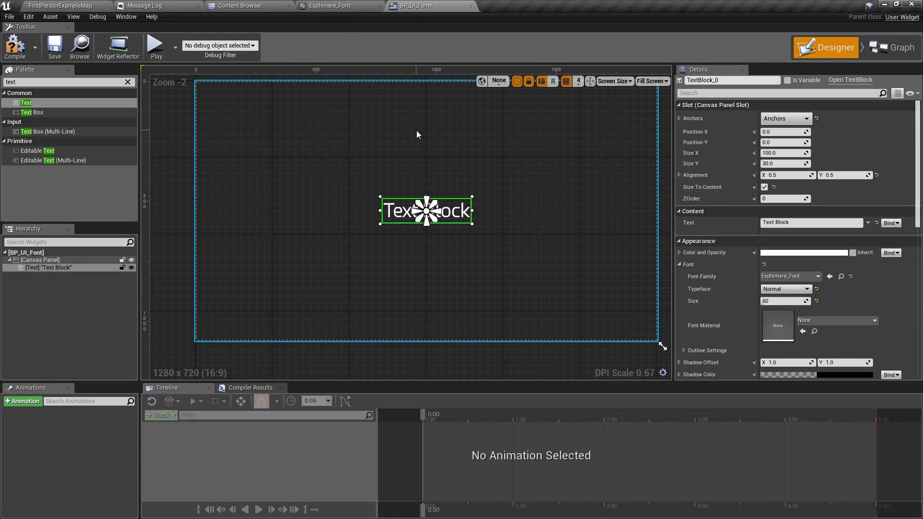
{"action": "left_click", "coordinate": [333, 5]}
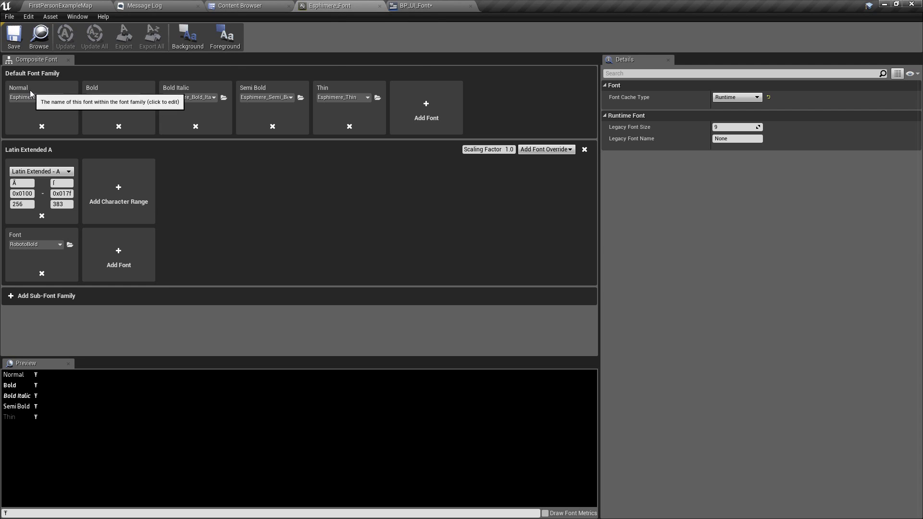
{"action": "left_click", "coordinate": [415, 6]}
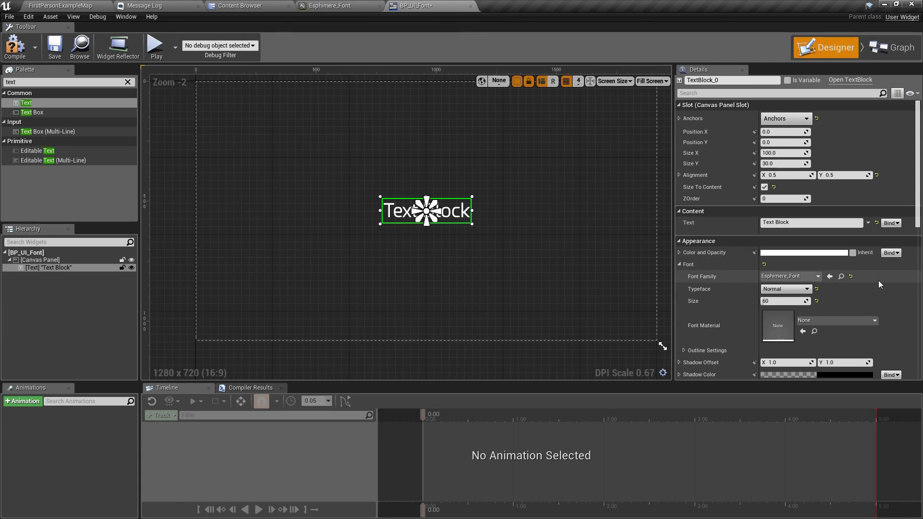
{"action": "left_click", "coordinate": [793, 289]}
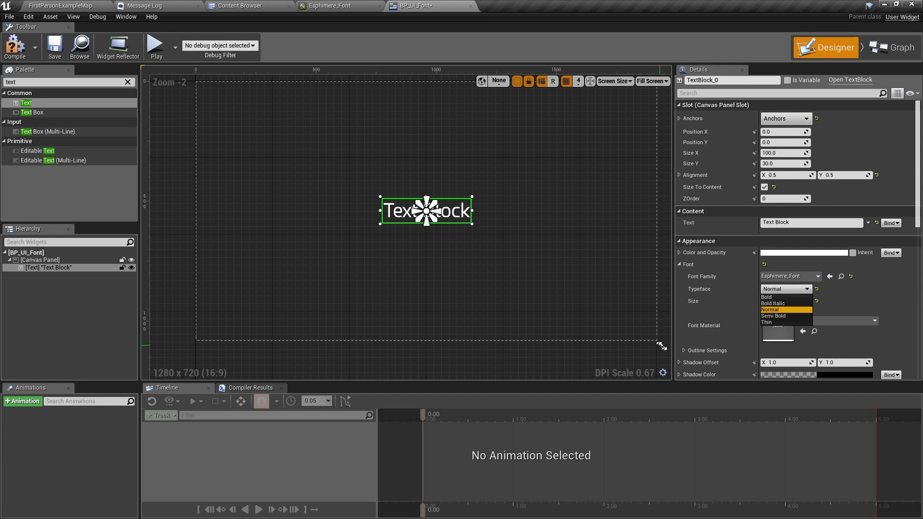
{"action": "left_click", "coordinate": [679, 289]}
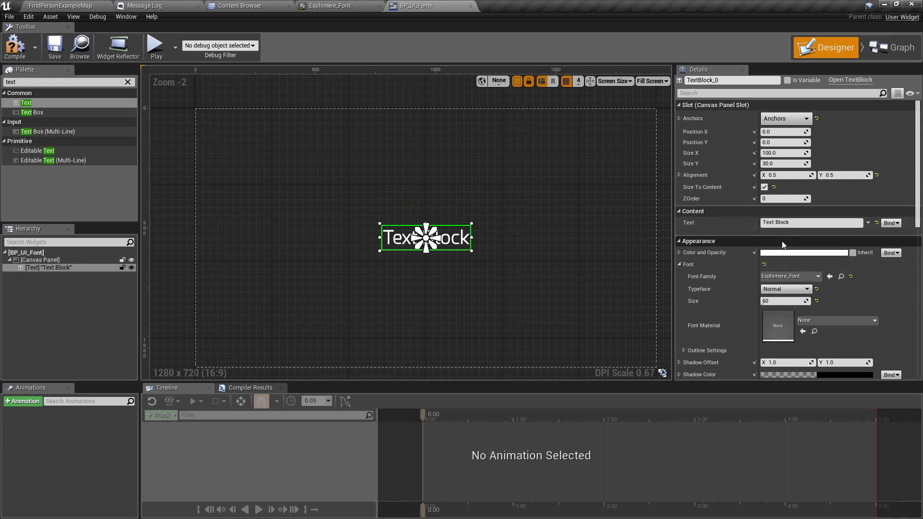
Enter 'THis is a buch of gibberish' as the text block's text
{"action": "type", "text": "THis is a buch of gibberish"}
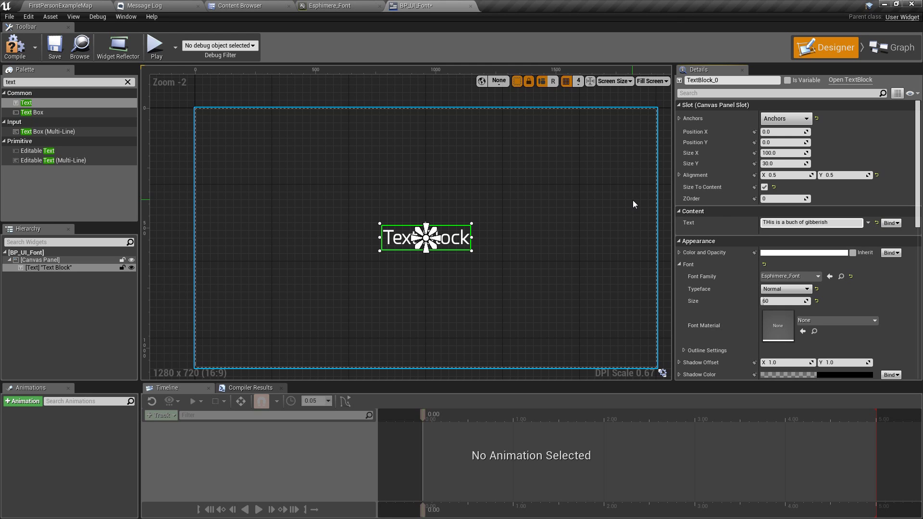
{"action": "key", "text": "Return"}
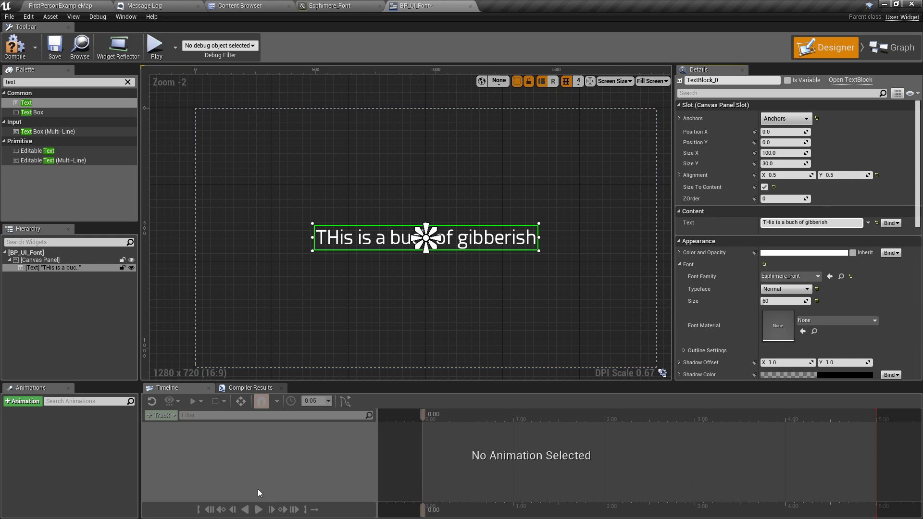
Copy Ħ from the Unicode chart and append a run of Ħ characters to the text
{"action": "key", "text": "super"}
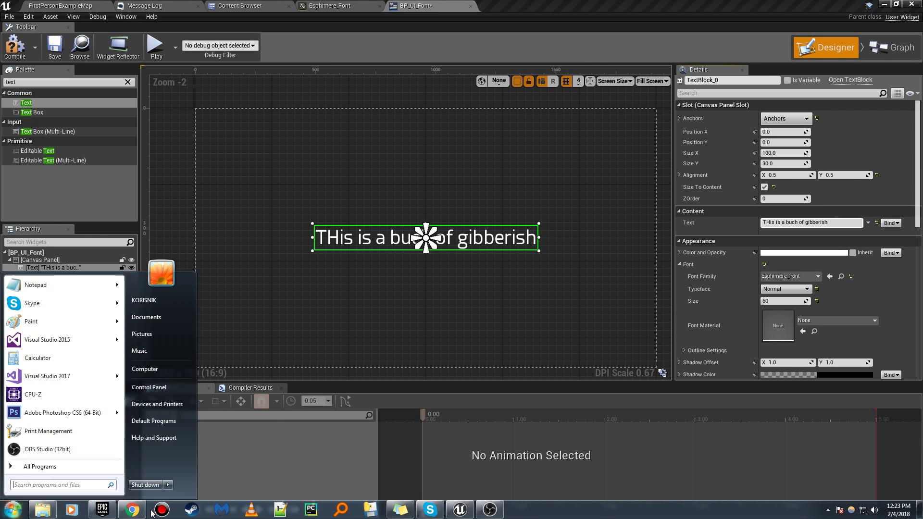
{"action": "key", "text": "super"}
{"action": "left_click", "coordinate": [132, 510]}
{"action": "double_click", "coordinate": [414, 219]}
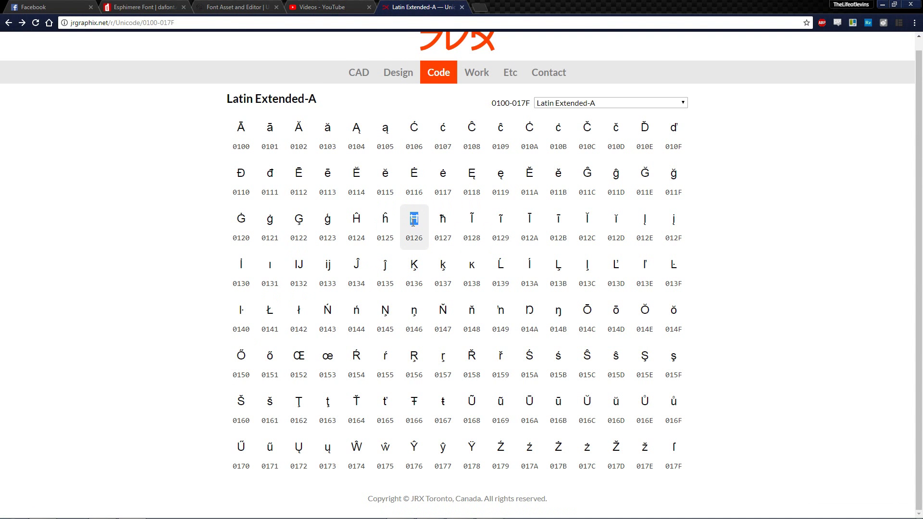
{"action": "left_click", "coordinate": [883, 4]}
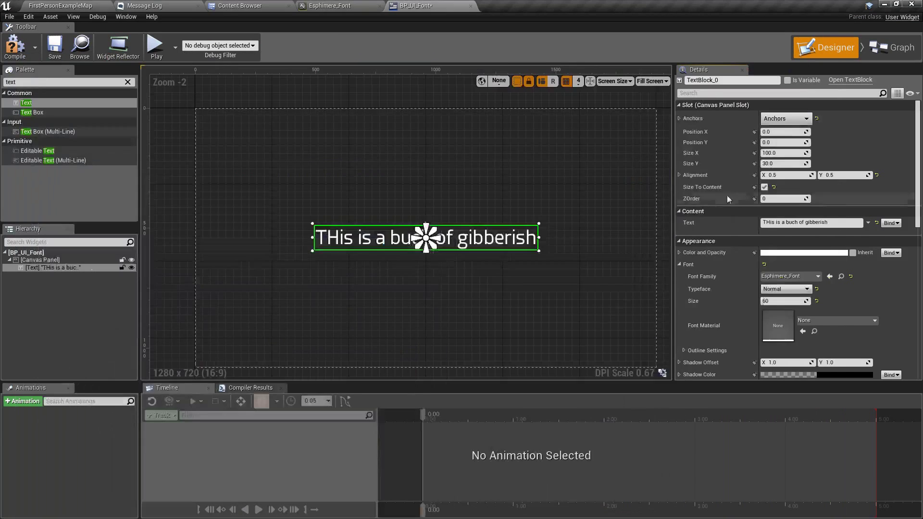
{"action": "left_click", "coordinate": [831, 222]}
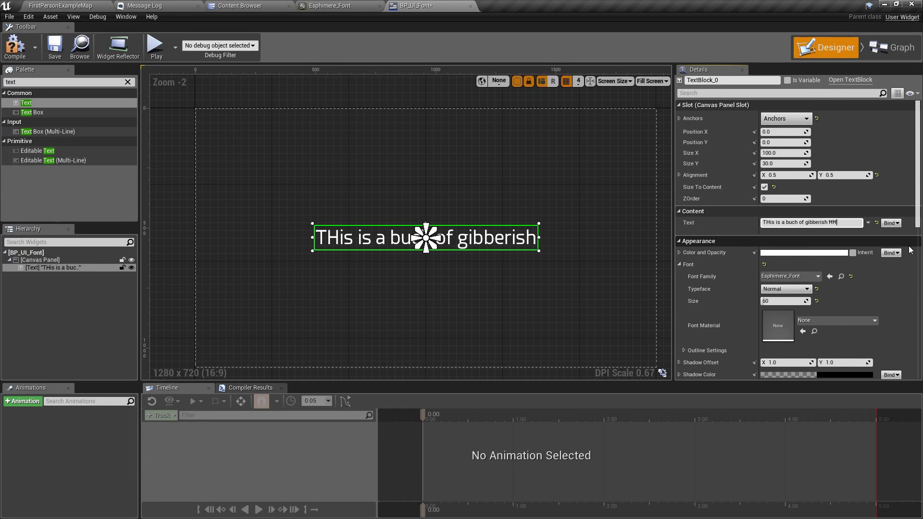
{"action": "key", "text": "Return"}
{"action": "key", "text": "super"}
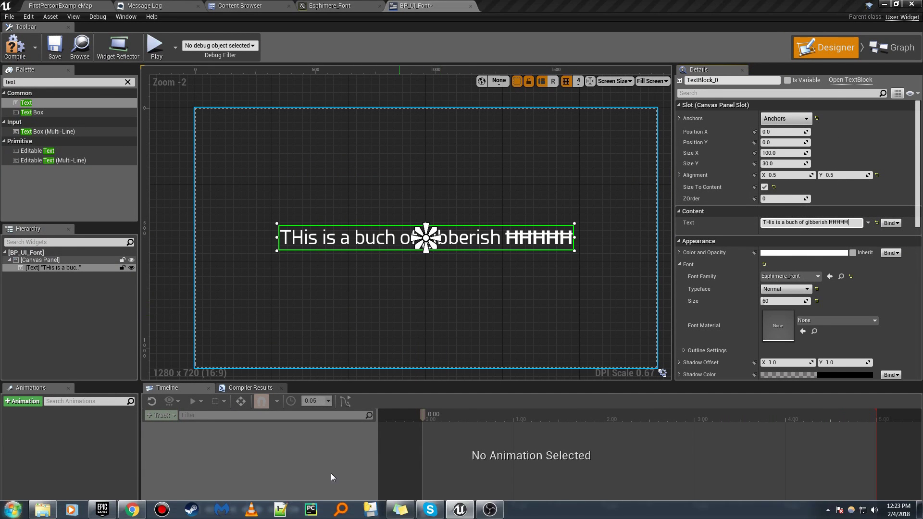
Copy Ķ from the chart and append several Ķ characters to the text
{"action": "left_click", "coordinate": [132, 509]}
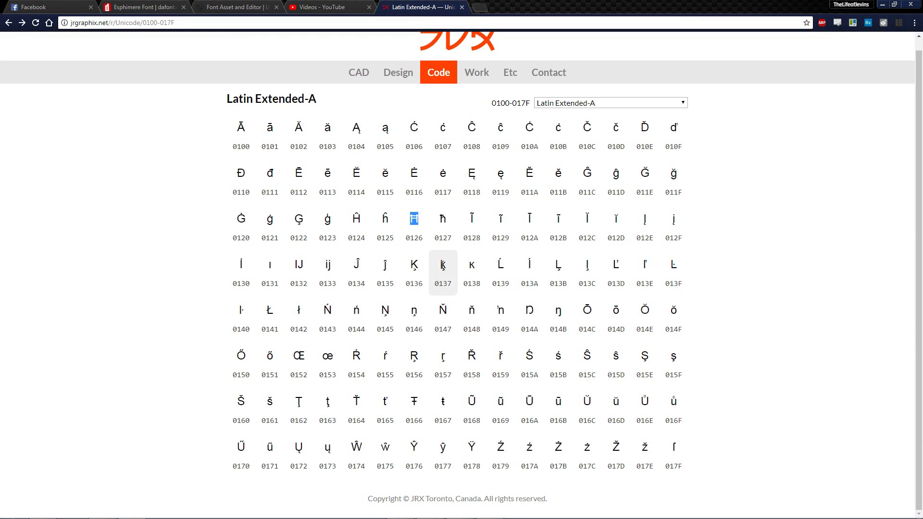
{"action": "double_click", "coordinate": [413, 264]}
{"action": "key", "text": "ctrl+c"}
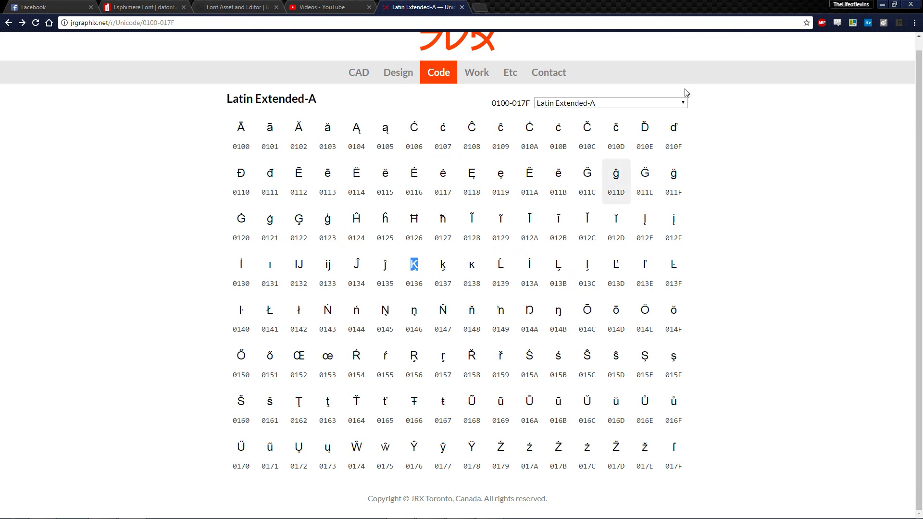
{"action": "left_click", "coordinate": [868, 4]}
{"action": "left_click", "coordinate": [883, 8]}
{"action": "left_click", "coordinate": [857, 222]}
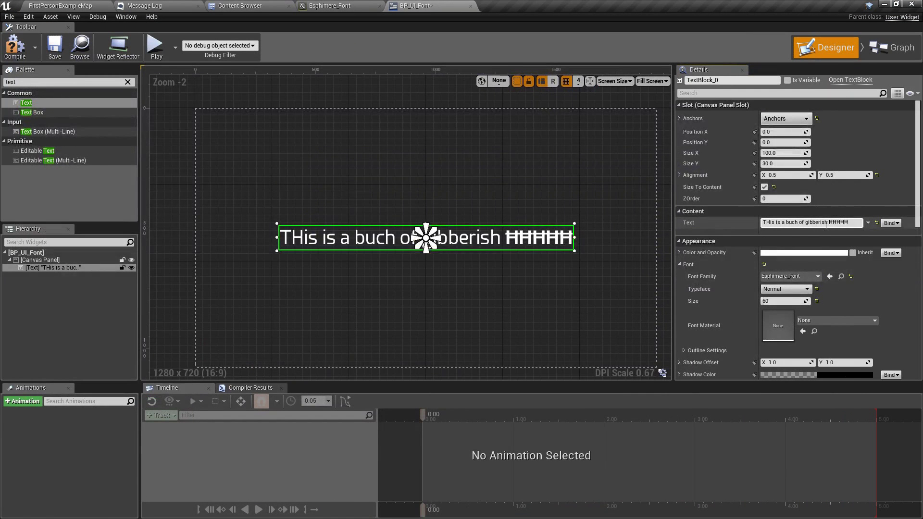
{"action": "key", "text": "ctrl+v"}
{"action": "key", "text": "ctrl+v"}
{"action": "key", "text": "ctrl+v"}
{"action": "key", "text": "ctrl+v"}
{"action": "key", "text": "Return"}
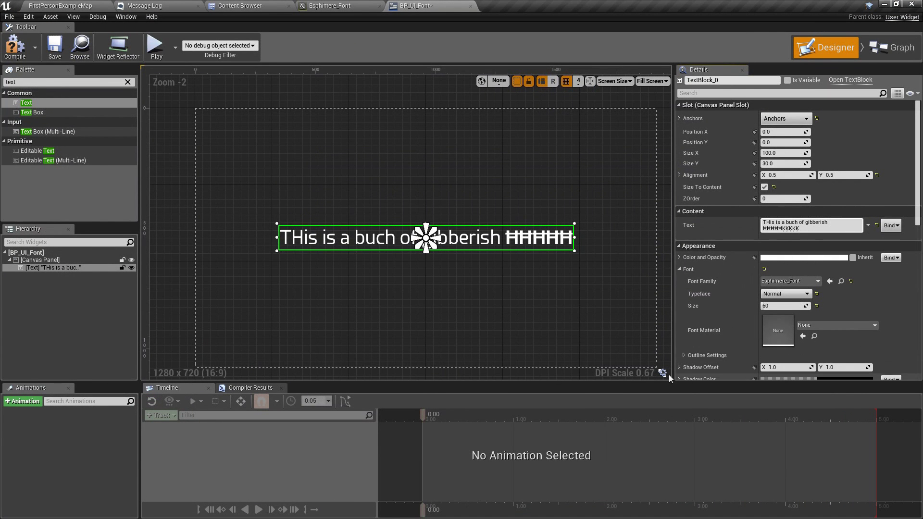
Copy Ĵ from the chart and append several Ĵ characters to the text
{"action": "key", "text": "super"}
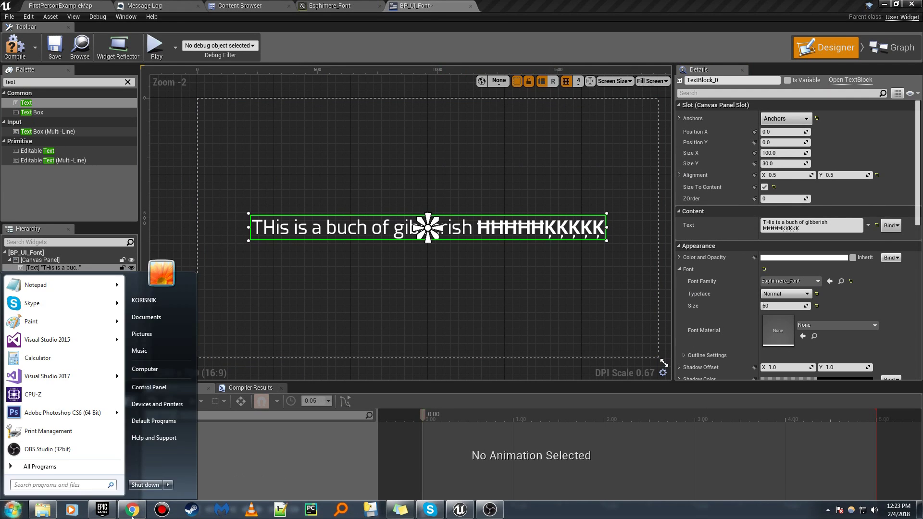
{"action": "left_click", "coordinate": [132, 510]}
{"action": "double_click", "coordinate": [356, 263]}
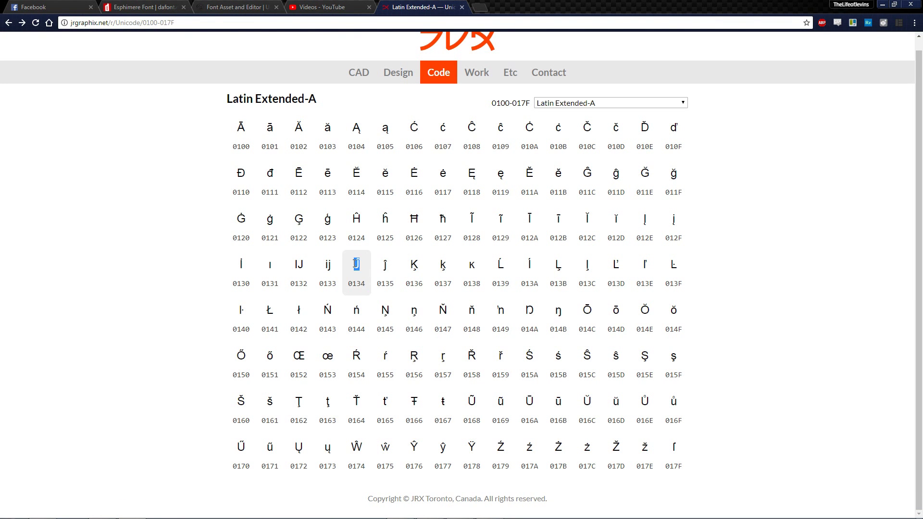
{"action": "key", "text": "ctrl+c"}
{"action": "key", "text": "alt+Tab"}
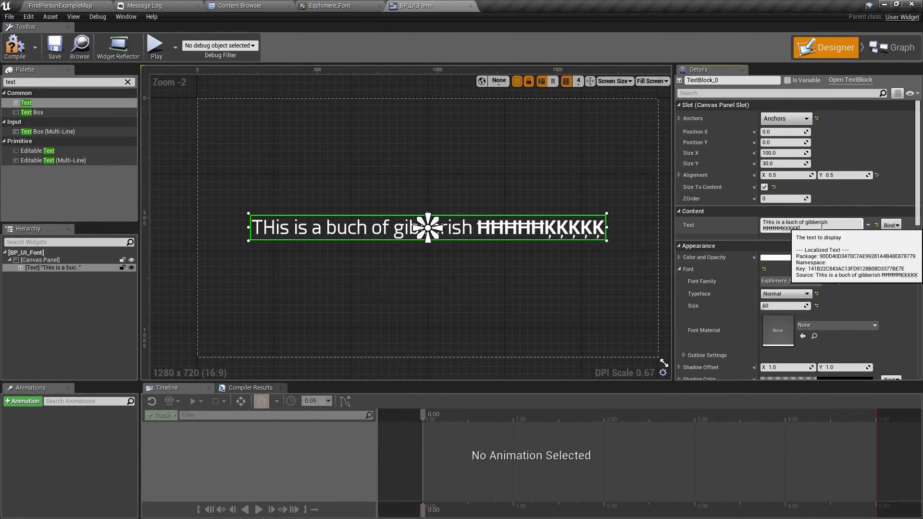
{"action": "key", "text": "ctrl+v"}
{"action": "key", "text": "Return"}
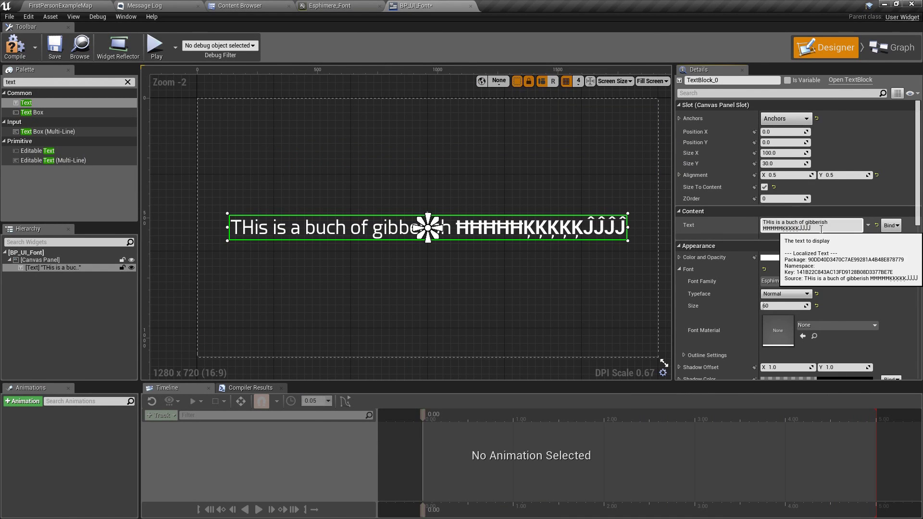
Save BP_UI_Font and clear Esphimere_Font's Latin Extended A override font to None
{"action": "left_click", "coordinate": [377, 294]}
{"action": "key", "text": "ctrl+s"}
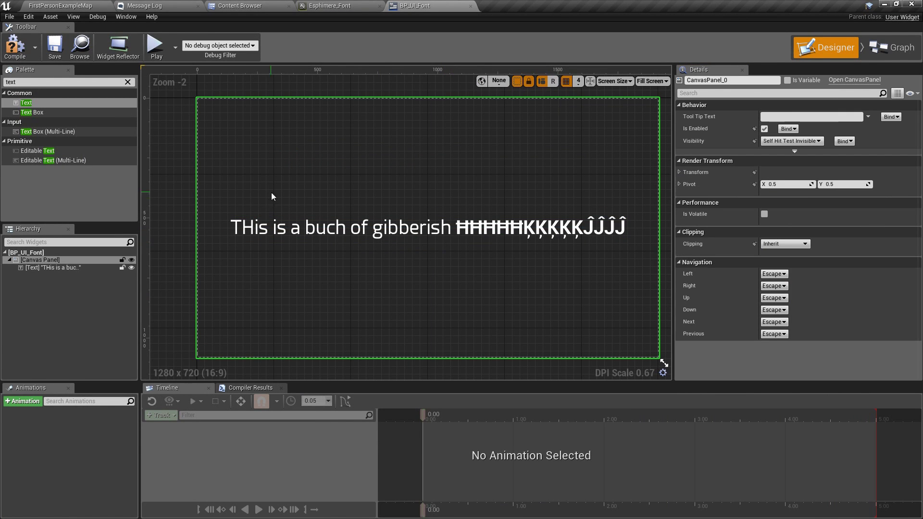
{"action": "left_click", "coordinate": [330, 6]}
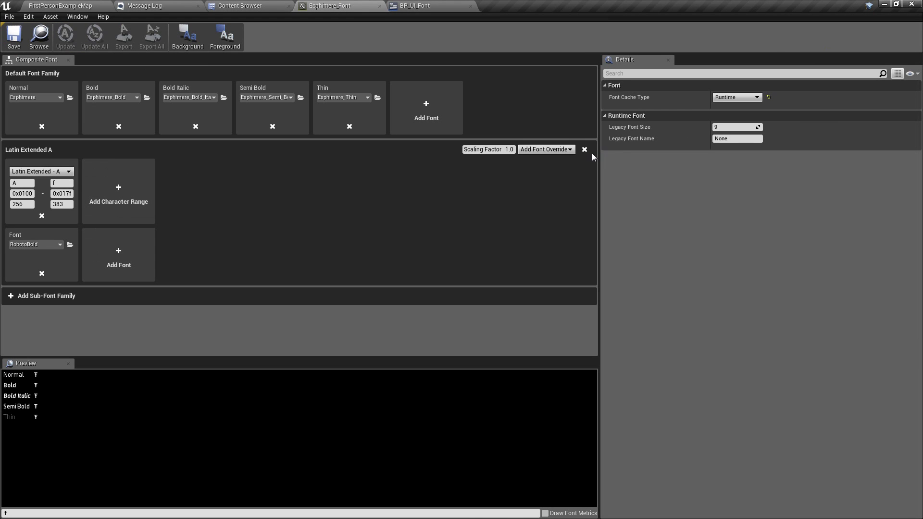
{"action": "left_click", "coordinate": [24, 244]}
{"action": "left_click", "coordinate": [35, 294]}
In BP_UI_Font, zoom and pan across the text to inspect the missing-glyph boxes
{"action": "left_click", "coordinate": [435, 5]}
{"action": "right_click_drag", "start_coordinate": [464, 252], "coordinate": [417, 254]}
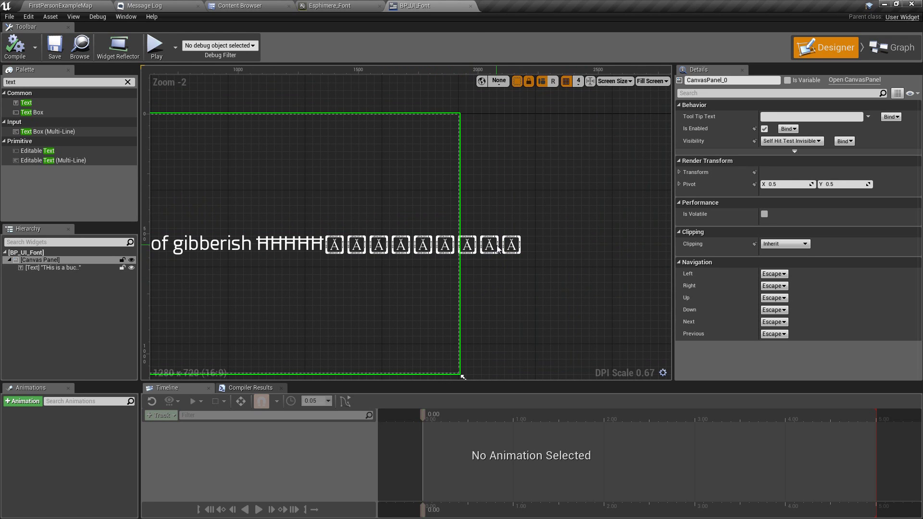
{"action": "scroll", "coordinate": [497, 249], "scroll_direction": "up", "scroll_amount": 2}
{"action": "scroll", "coordinate": [404, 273], "scroll_direction": "up", "scroll_amount": 4}
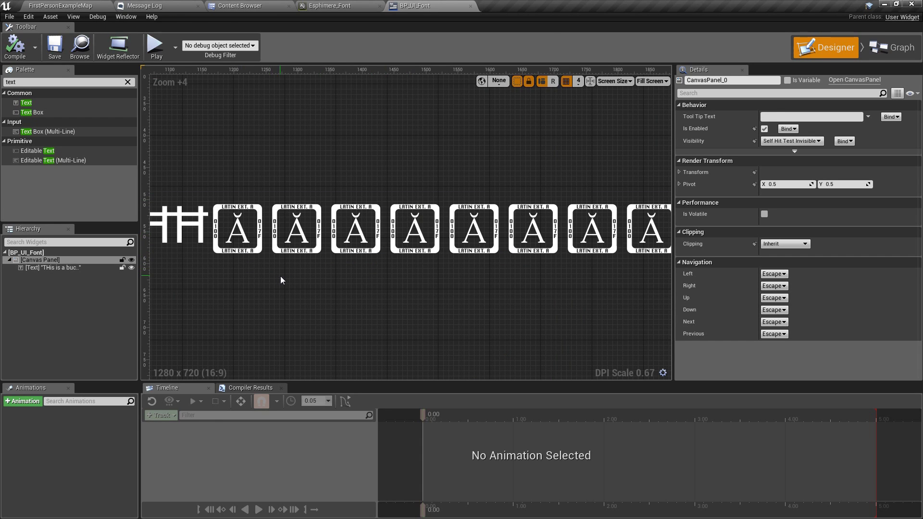
{"action": "right_click_drag", "start_coordinate": [279, 280], "coordinate": [302, 236]}
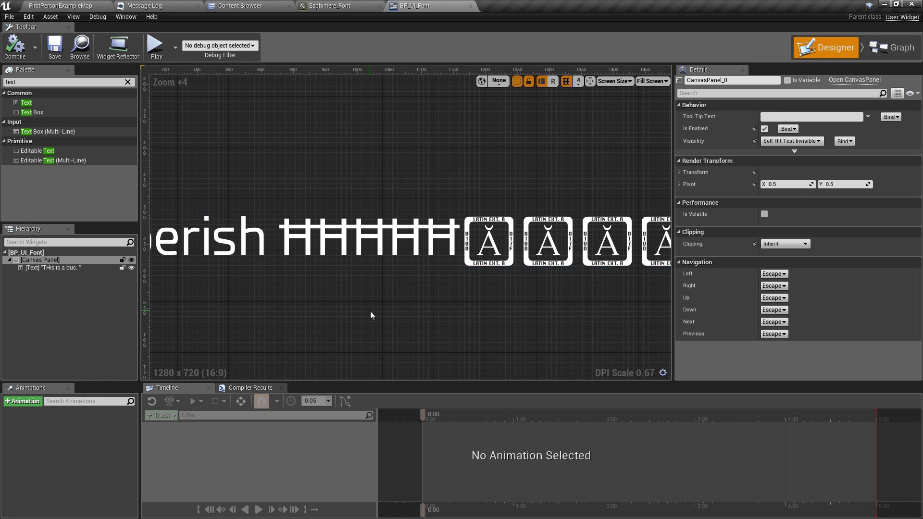
{"action": "right_click_drag", "start_coordinate": [370, 310], "coordinate": [276, 294]}
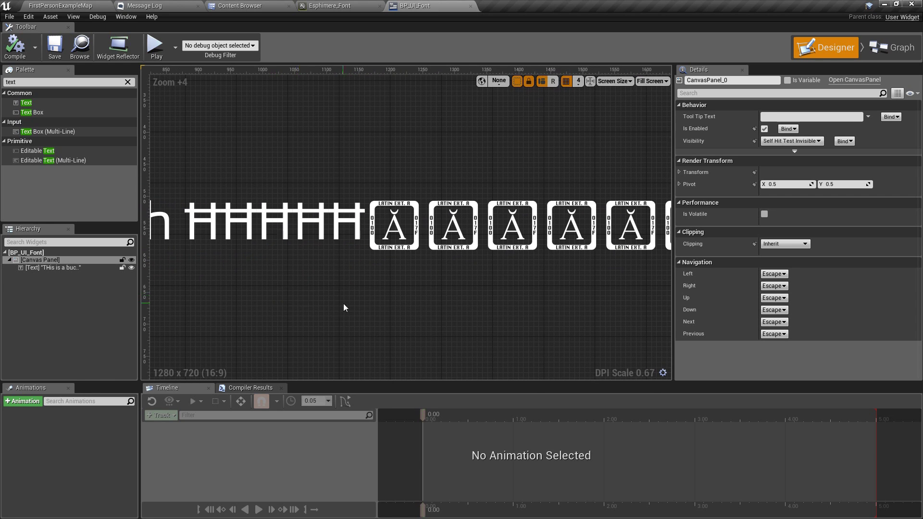
{"action": "right_click_drag", "start_coordinate": [341, 302], "coordinate": [182, 287]}
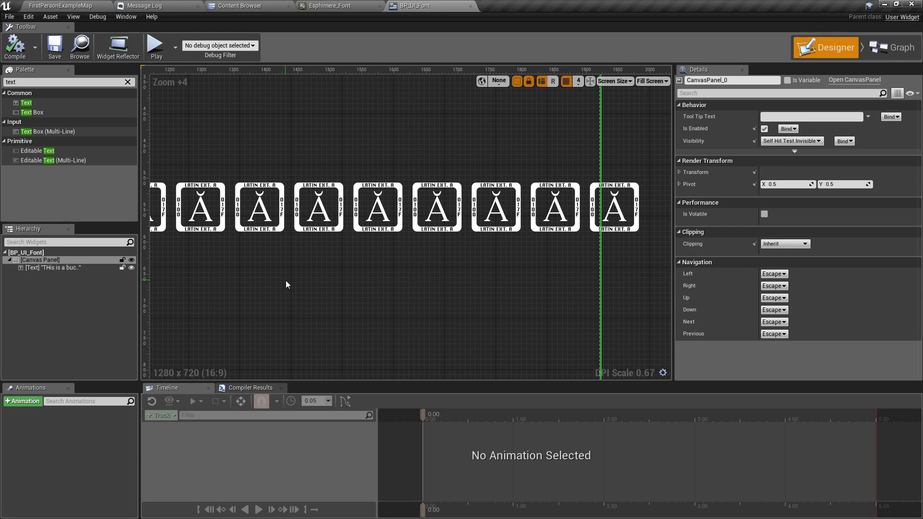
Set Esphimere_Font's Latin Extended A override back to RobotoBold, check BP_UI_Font, and show the Blueprints folder
{"action": "left_click", "coordinate": [331, 5]}
{"action": "left_click", "coordinate": [38, 245]}
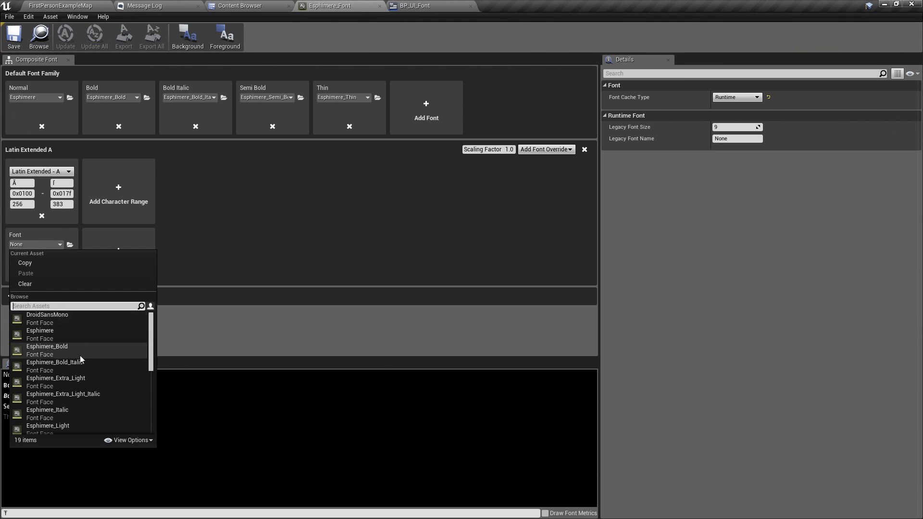
{"action": "scroll", "coordinate": [80, 366], "scroll_direction": "down", "scroll_amount": 5}
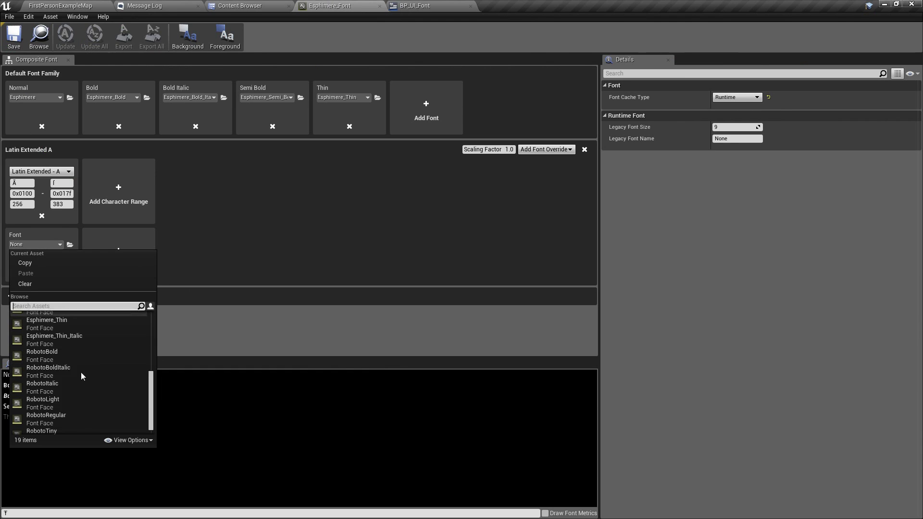
{"action": "left_click", "coordinate": [51, 356]}
{"action": "left_click", "coordinate": [443, 5]}
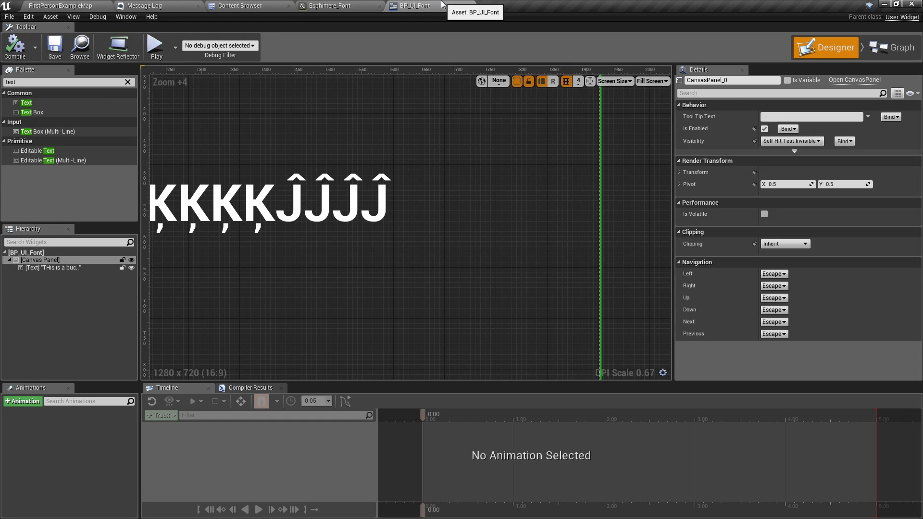
{"action": "left_click", "coordinate": [245, 6]}
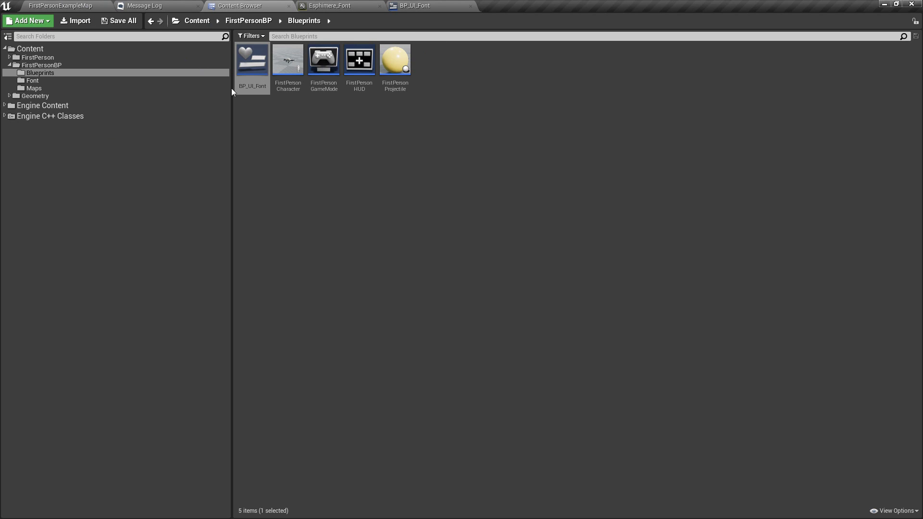
Restore the BP_UI_Font editor among the docked tabs and bring FirstPersonExampleMap's level editor forward
{"action": "left_click", "coordinate": [442, 6]}
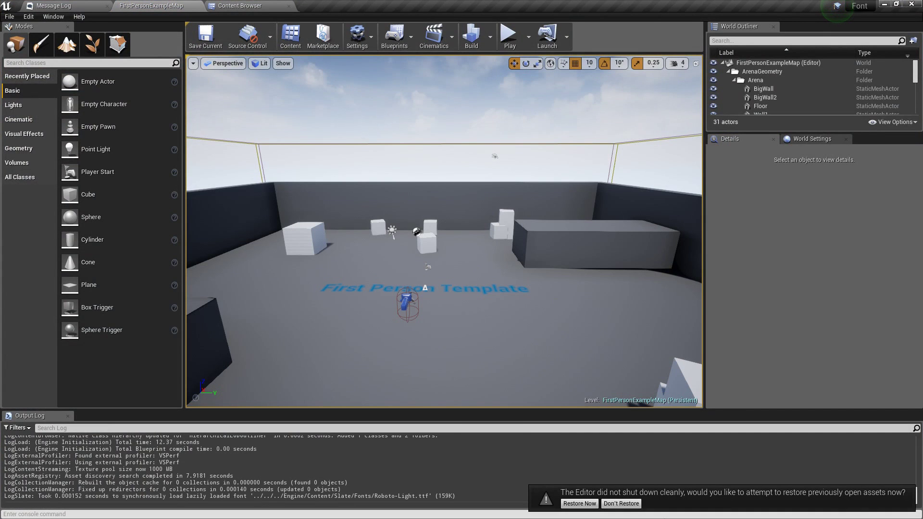
{"action": "left_click", "coordinate": [591, 506]}
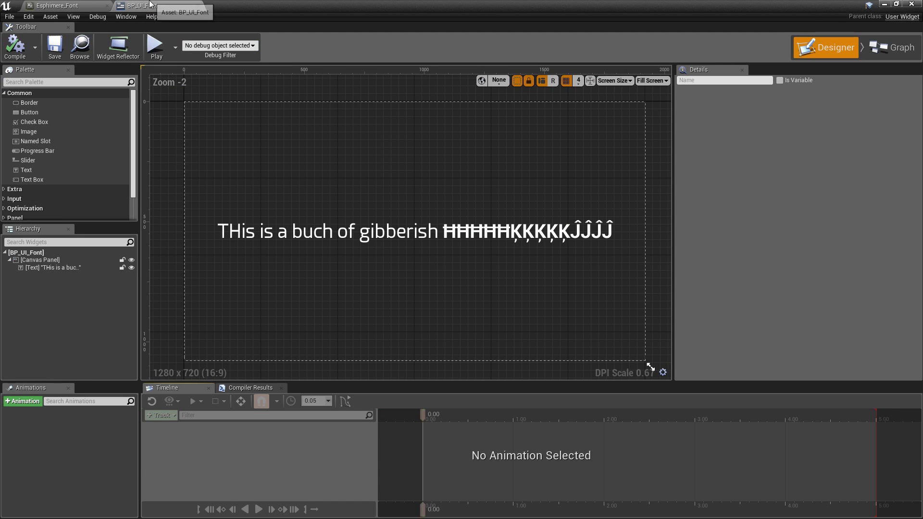
{"action": "left_click_drag", "start_coordinate": [150, 5], "coordinate": [337, 6]}
{"action": "left_click", "coordinate": [335, 6]}
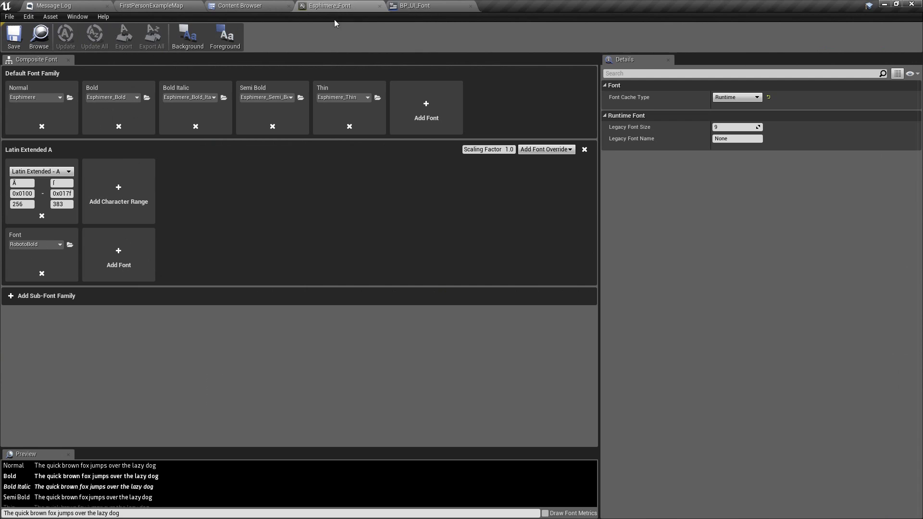
{"action": "left_click_drag", "start_coordinate": [137, 4], "coordinate": [53, 5]}
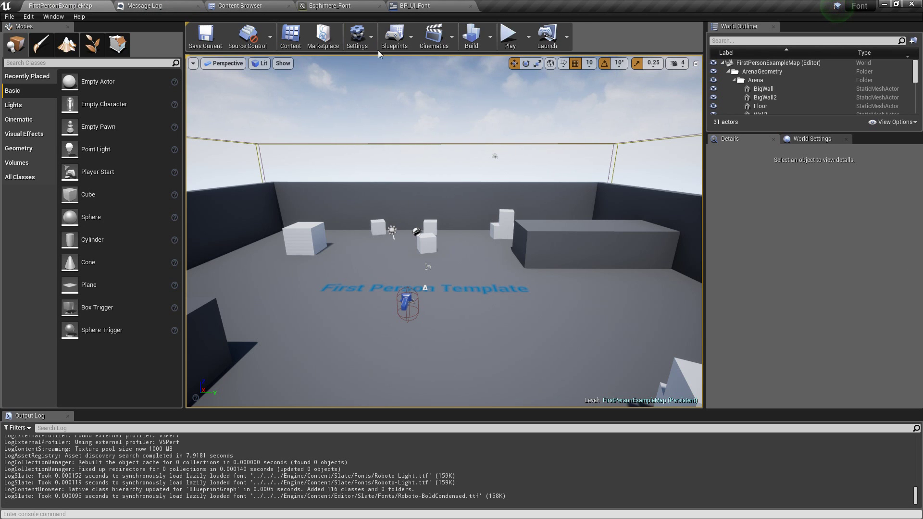
Open the FirstPersonExampleMap level blueprint from the Blueprints toolbar menu
{"action": "left_click", "coordinate": [394, 36]}
{"action": "left_click", "coordinate": [419, 119]}
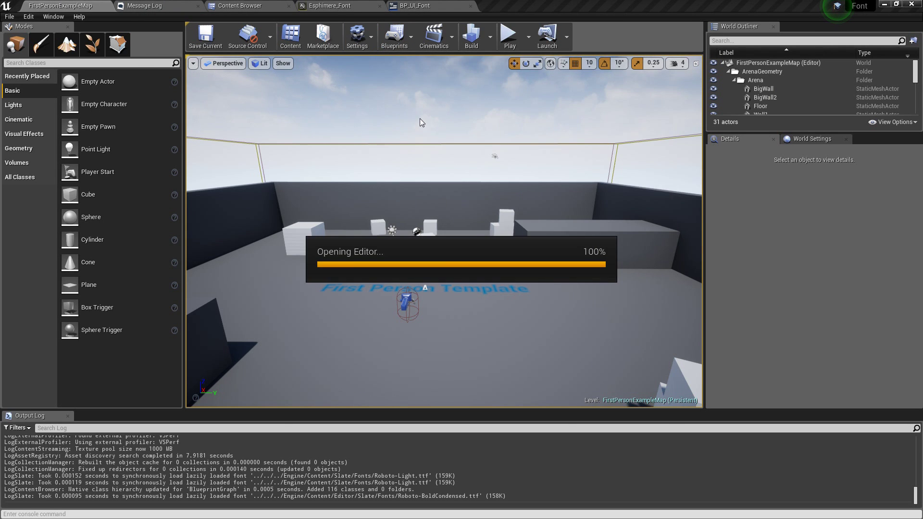
{"action": "right_click", "coordinate": [348, 253]}
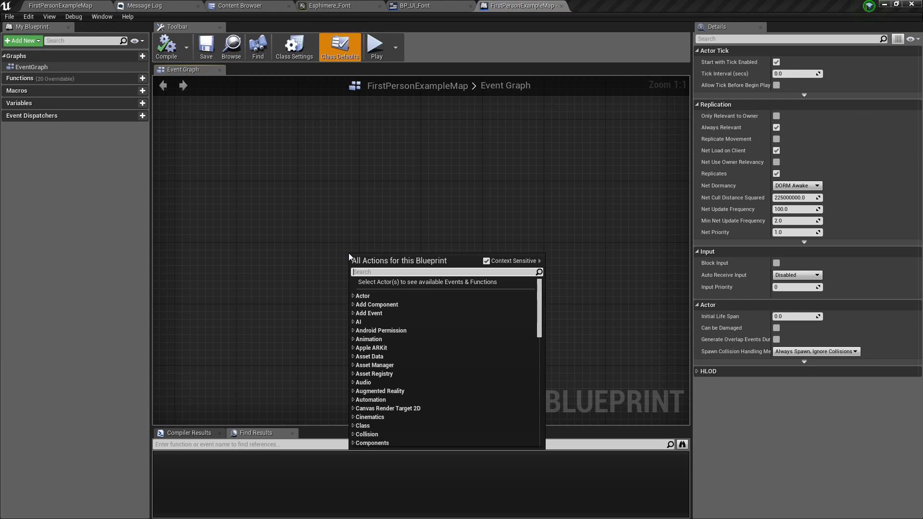
Add an Event BeginPlay node and wire a Create Widget node to it
{"action": "type", "text": "begin play"}
{"action": "key", "text": "Return"}
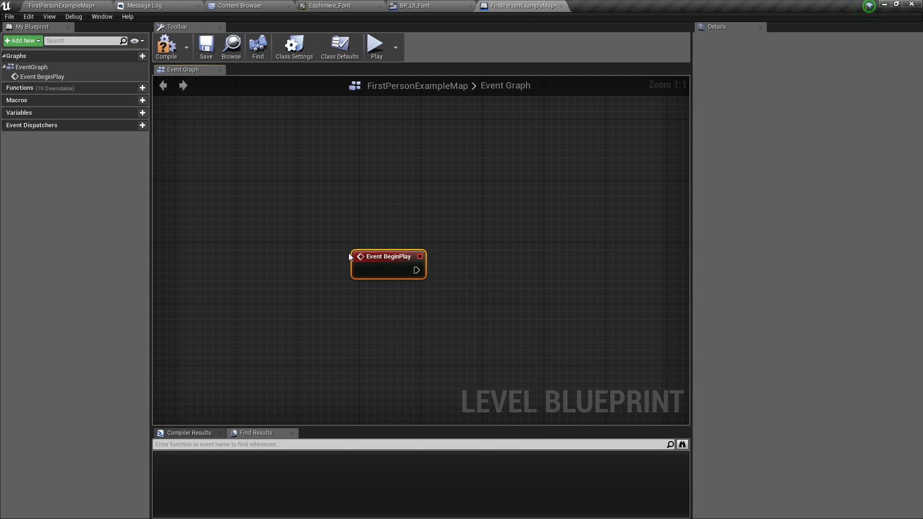
{"action": "right_click_drag", "start_coordinate": [414, 268], "coordinate": [357, 268]}
{"action": "left_click_drag", "start_coordinate": [358, 269], "coordinate": [391, 269]}
{"action": "type", "text": "create widget"}
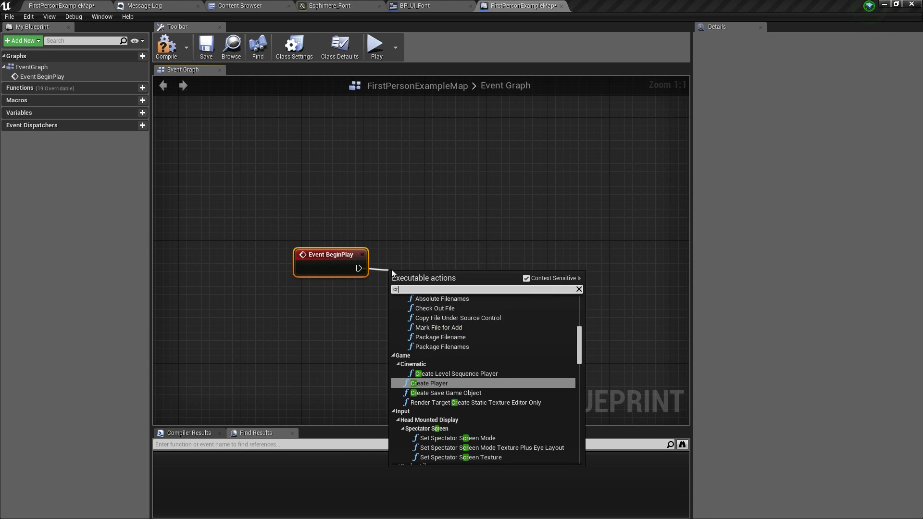
{"action": "key", "text": "Return"}
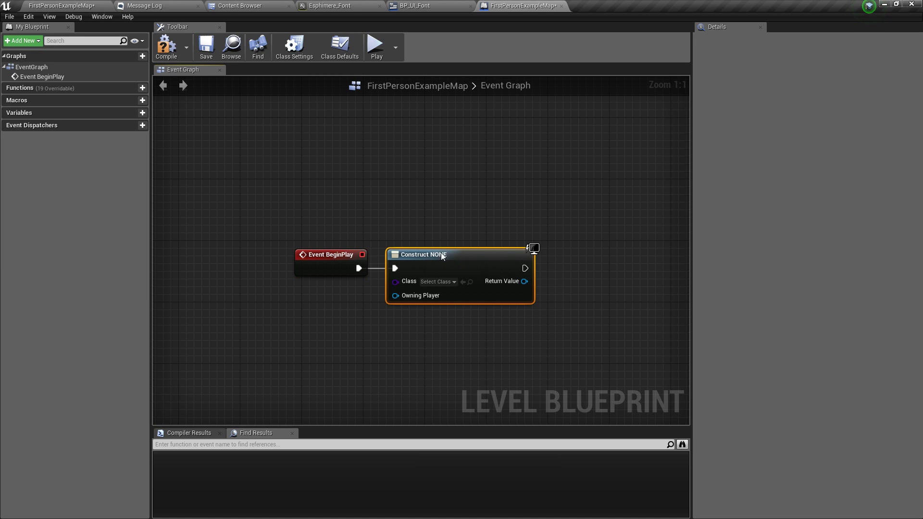
Set the widget class to BP_UI_Font, pass it to Add to Viewport, and compile
{"action": "left_click", "coordinate": [391, 342]}
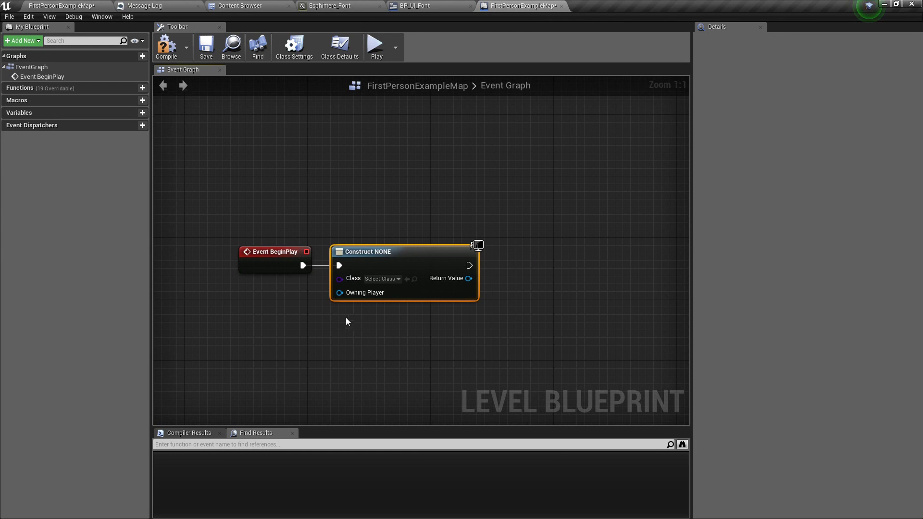
{"action": "left_click", "coordinate": [378, 283]}
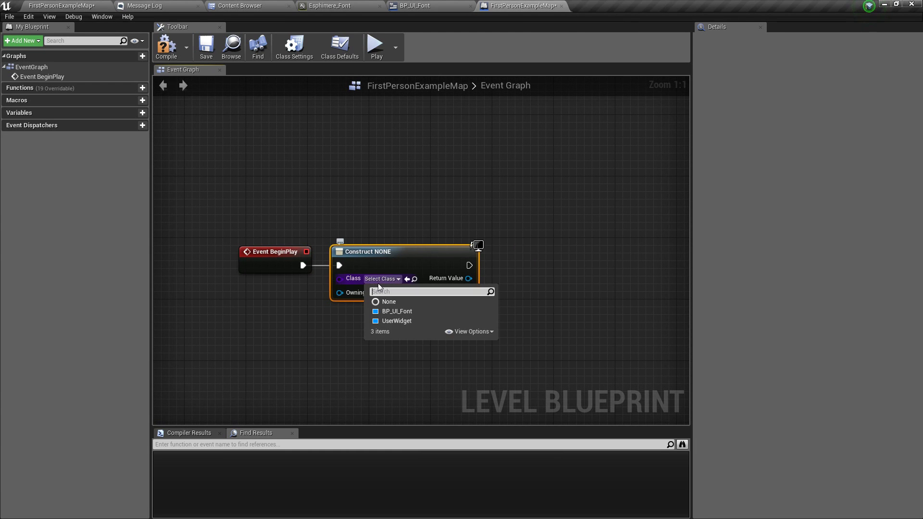
{"action": "left_click", "coordinate": [399, 312]}
{"action": "left_click_drag", "start_coordinate": [463, 279], "coordinate": [504, 281]}
{"action": "type", "text": "add to"}
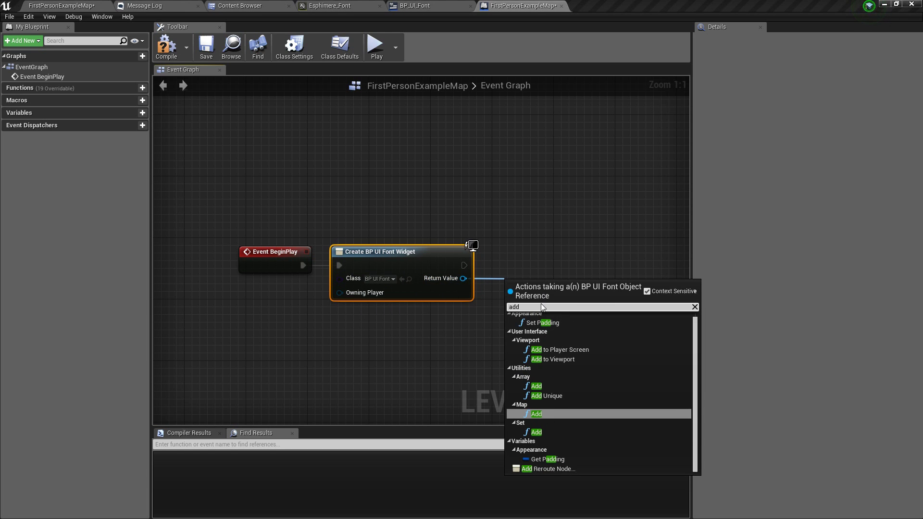
{"action": "left_click", "coordinate": [555, 356]}
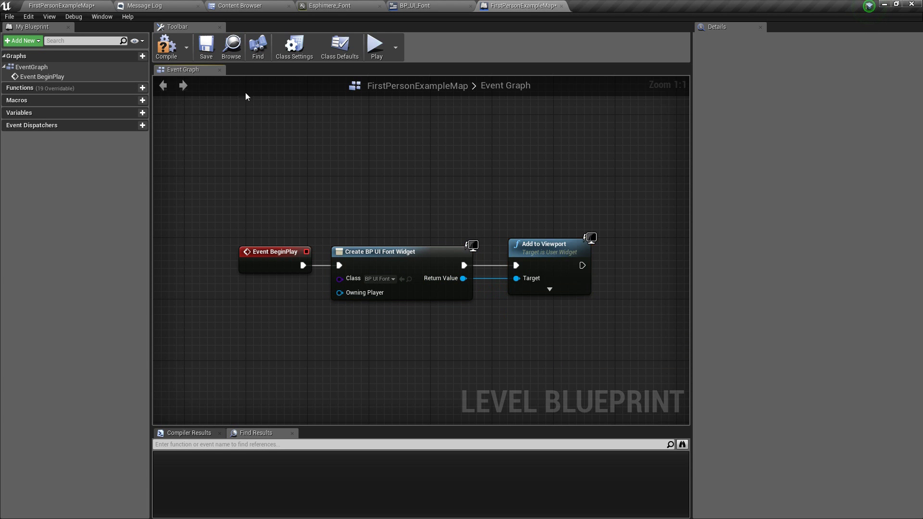
{"action": "left_click", "coordinate": [168, 48]}
{"action": "left_click", "coordinate": [59, 5]}
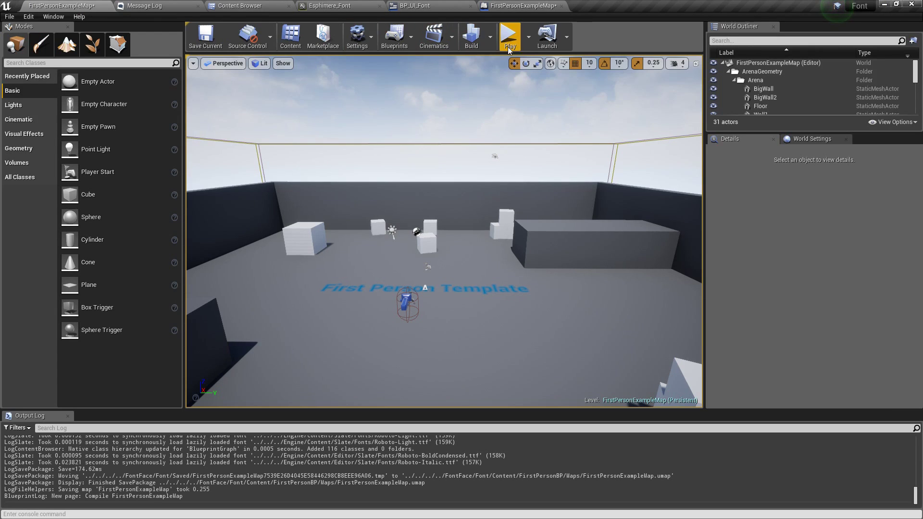
Play the level in a New Editor Window, walk forward to view the text, exit, and return to Esphimere_Font
{"action": "left_click", "coordinate": [528, 36]}
{"action": "left_click", "coordinate": [554, 87]}
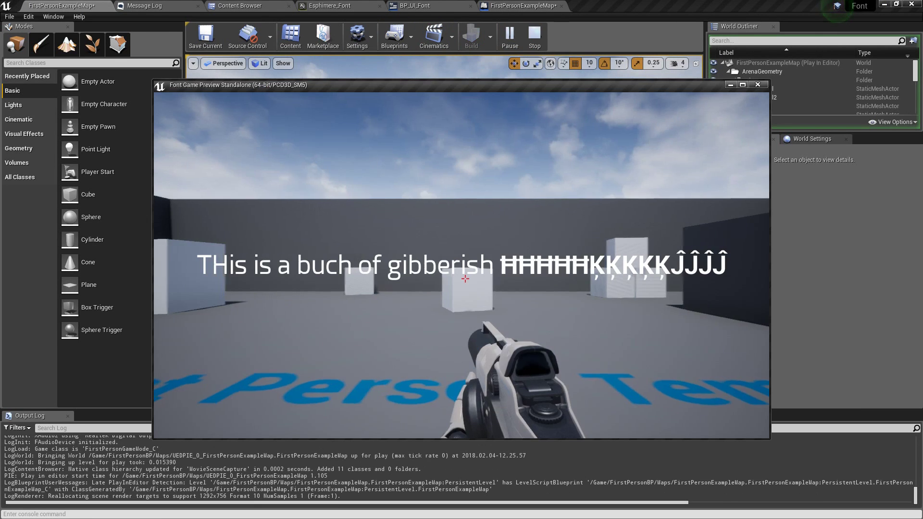
{"action": "key", "text": "w"}
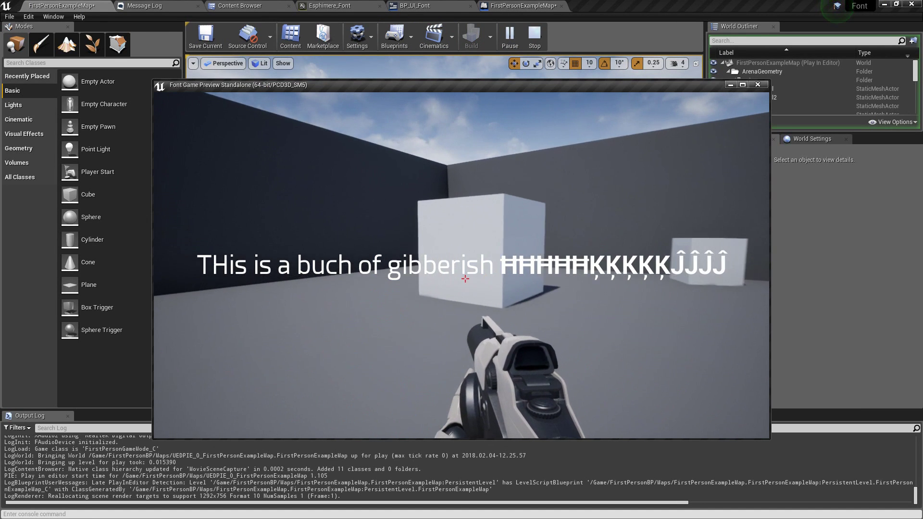
{"action": "key", "text": "w"}
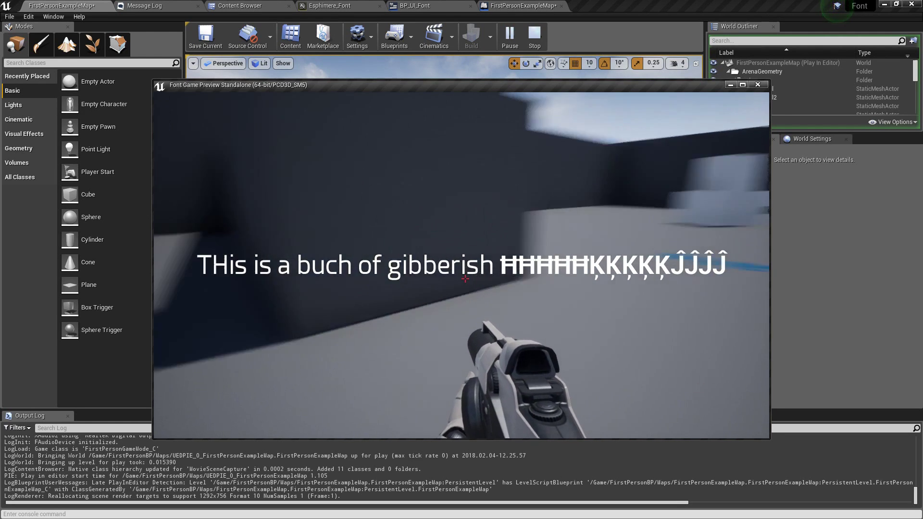
{"action": "key", "text": "Escape"}
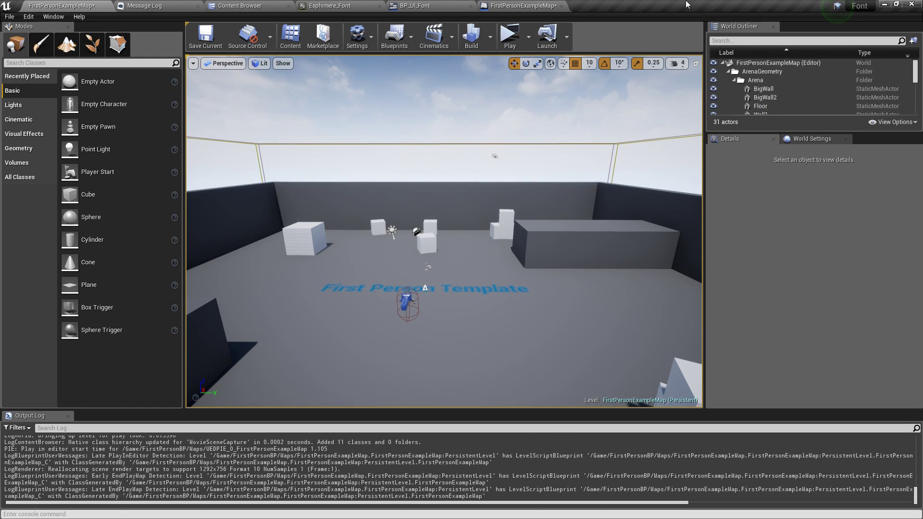
{"action": "left_click", "coordinate": [308, 5]}
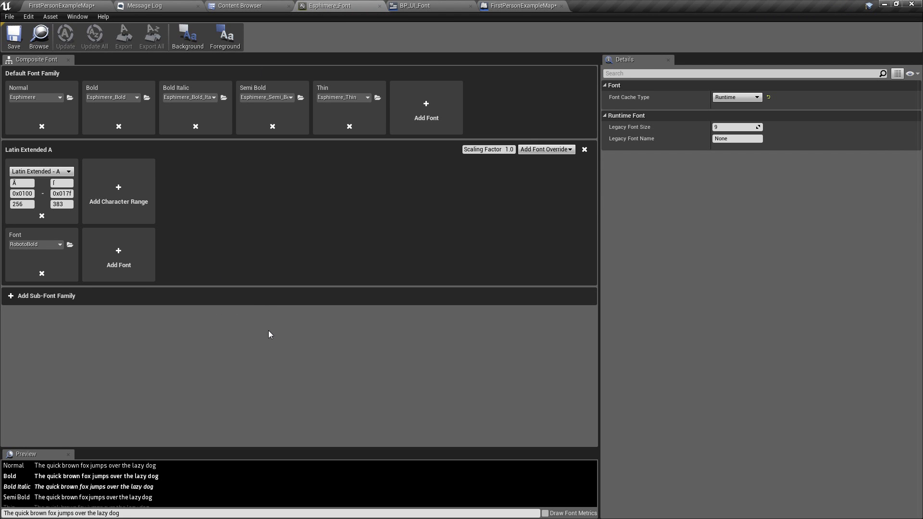
{"action": "key", "text": "super"}
{"action": "left_click", "coordinate": [161, 512]}
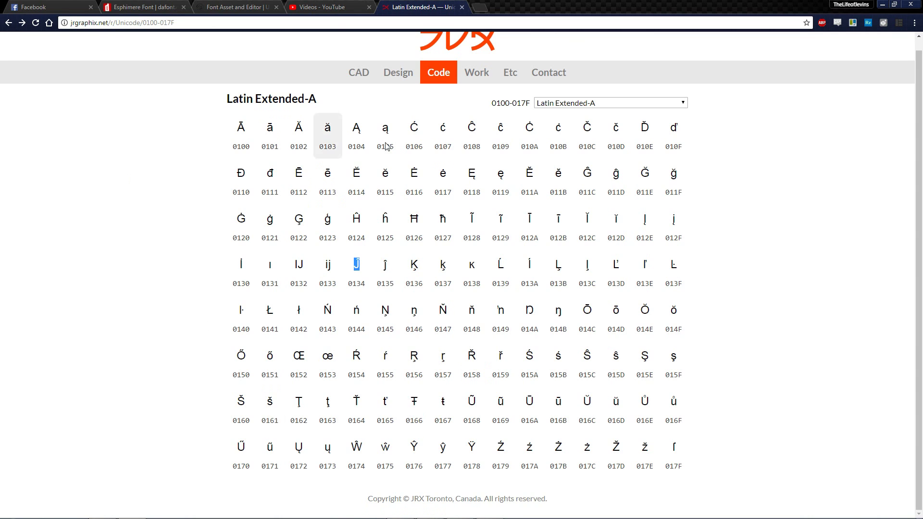
{"action": "left_click", "coordinate": [573, 104]}
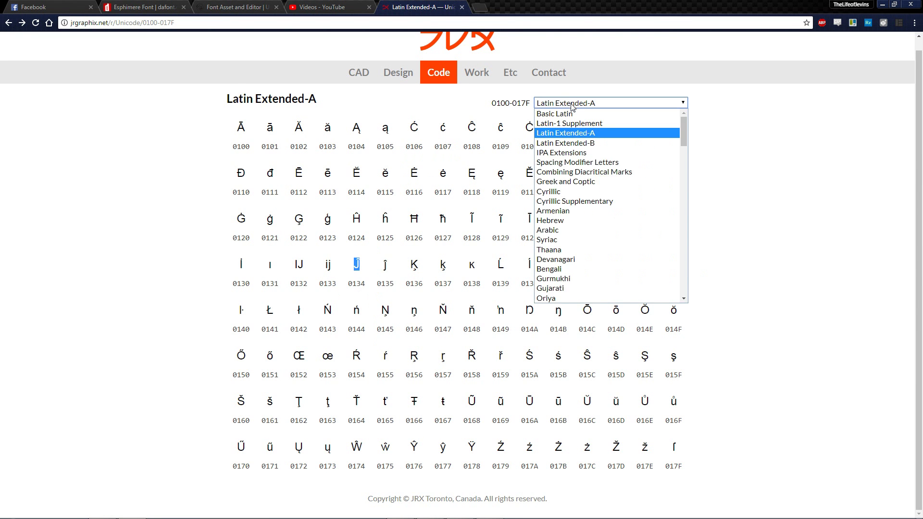
{"action": "left_click", "coordinate": [571, 107]}
{"action": "key", "text": "alt+Tab"}
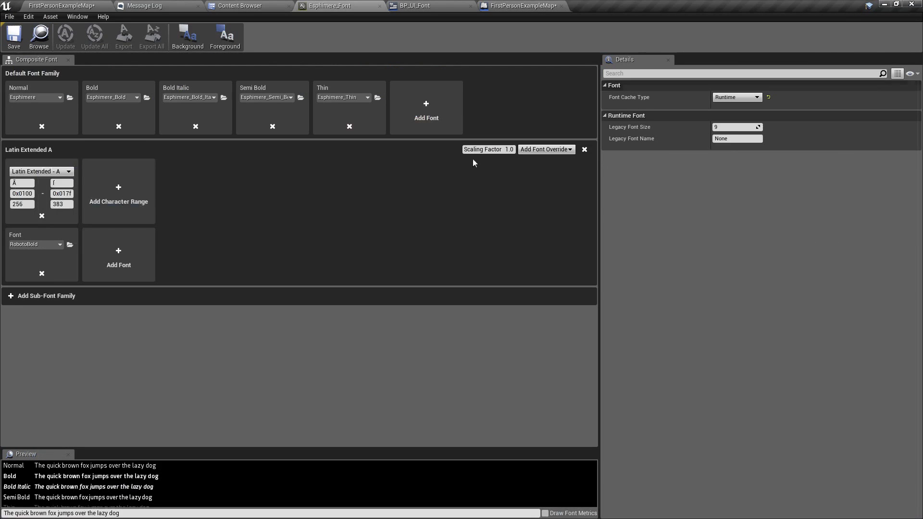
{"action": "left_click", "coordinate": [48, 173]}
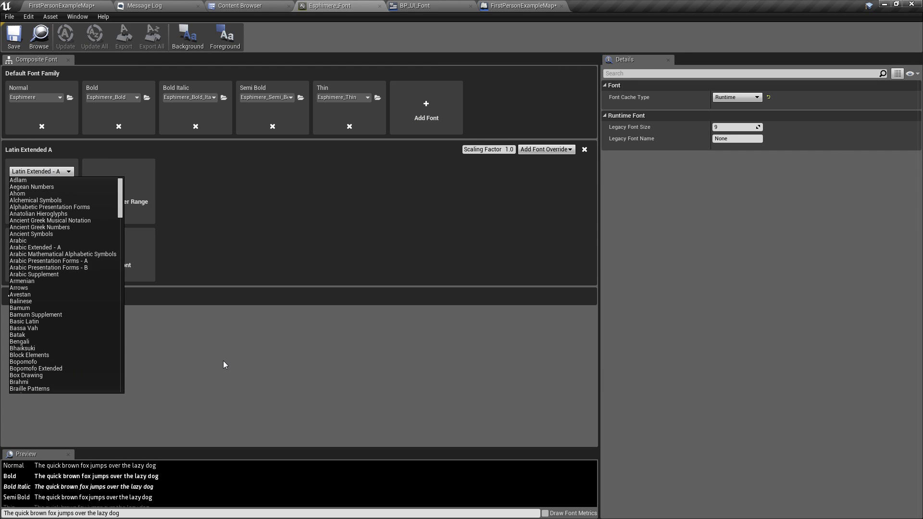
{"action": "left_click", "coordinate": [194, 318]}
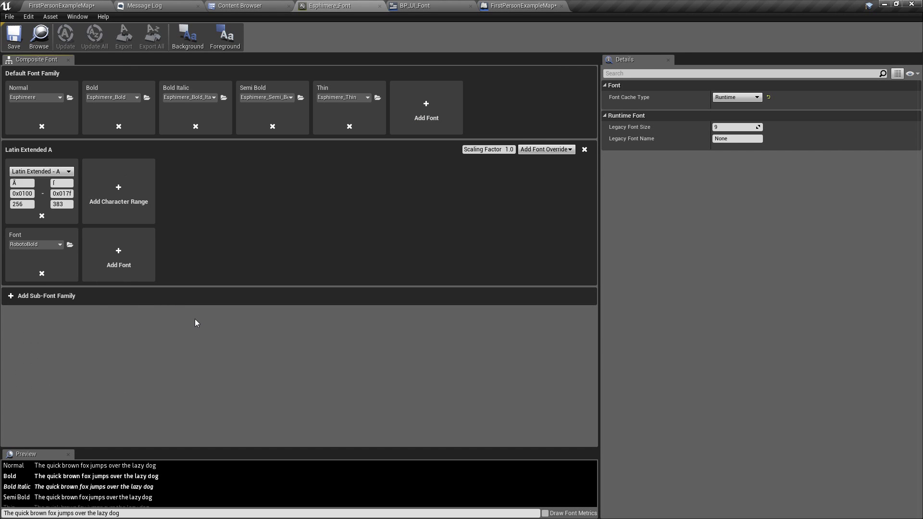
{"action": "key", "text": "super"}
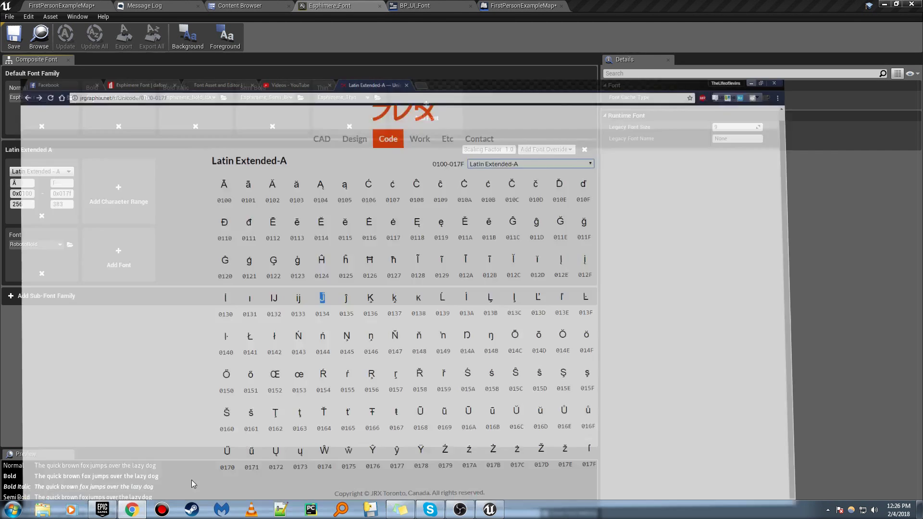
{"action": "left_click", "coordinate": [121, 512]}
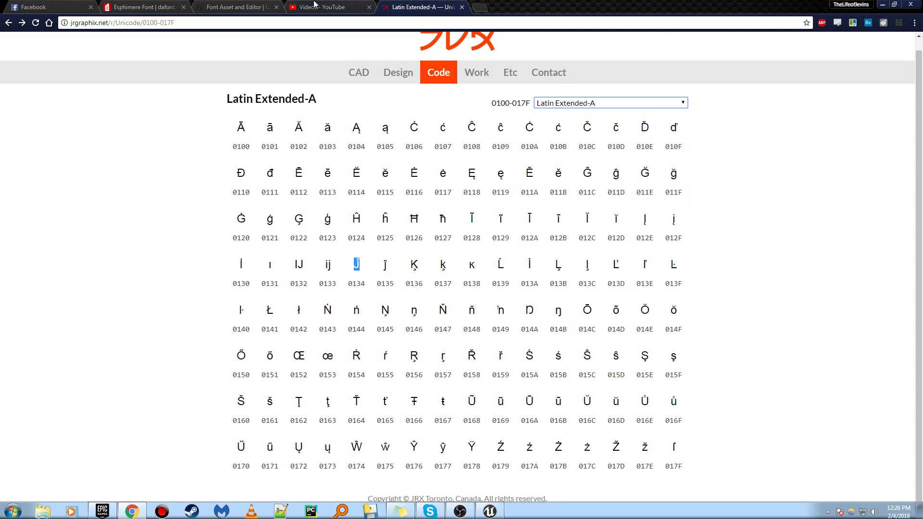
{"action": "left_click", "coordinate": [222, 6]}
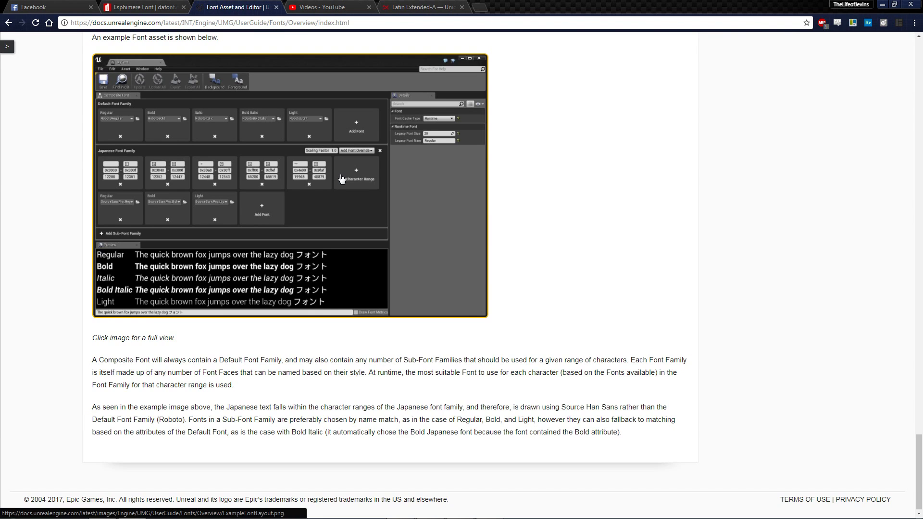
{"action": "left_click", "coordinate": [102, 6]}
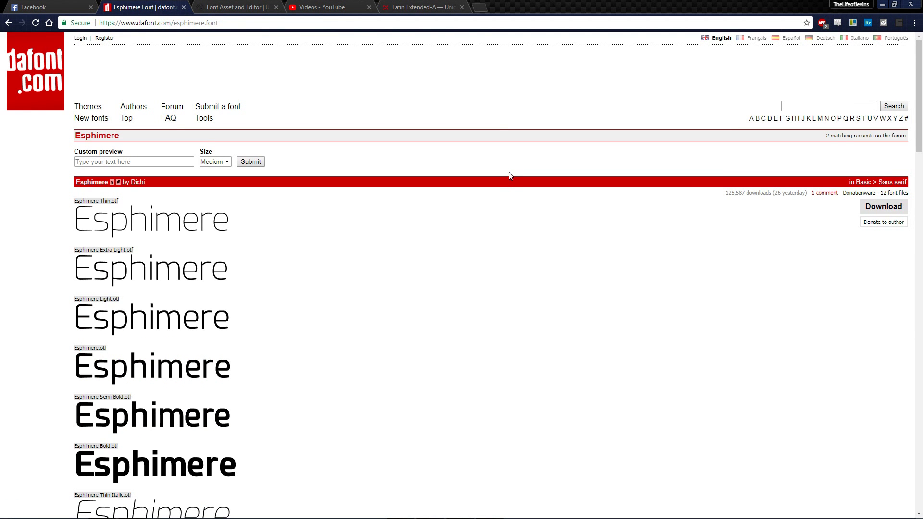
{"action": "left_click", "coordinate": [881, 5]}
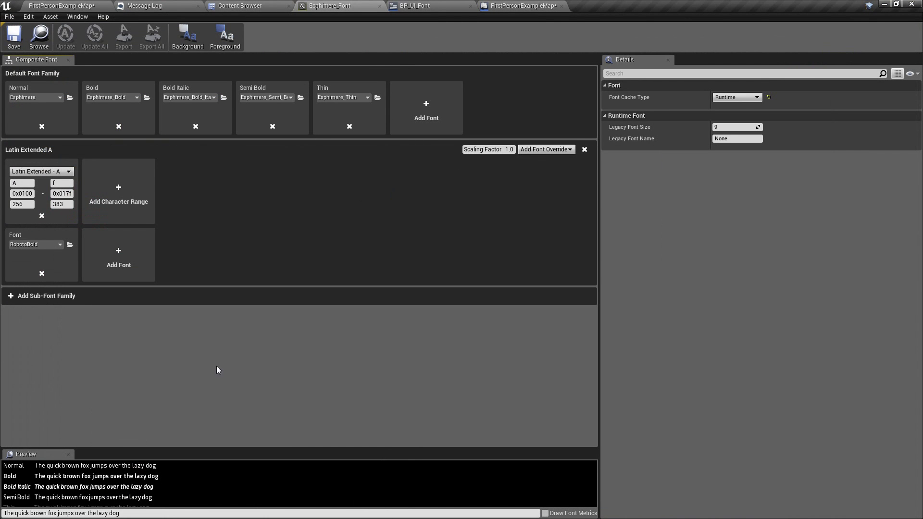
{"action": "left_click", "coordinate": [85, 514]}
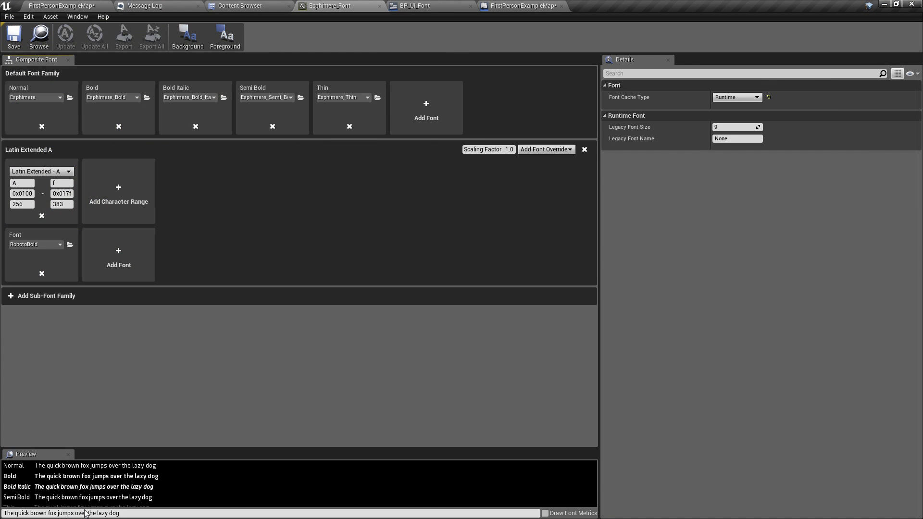